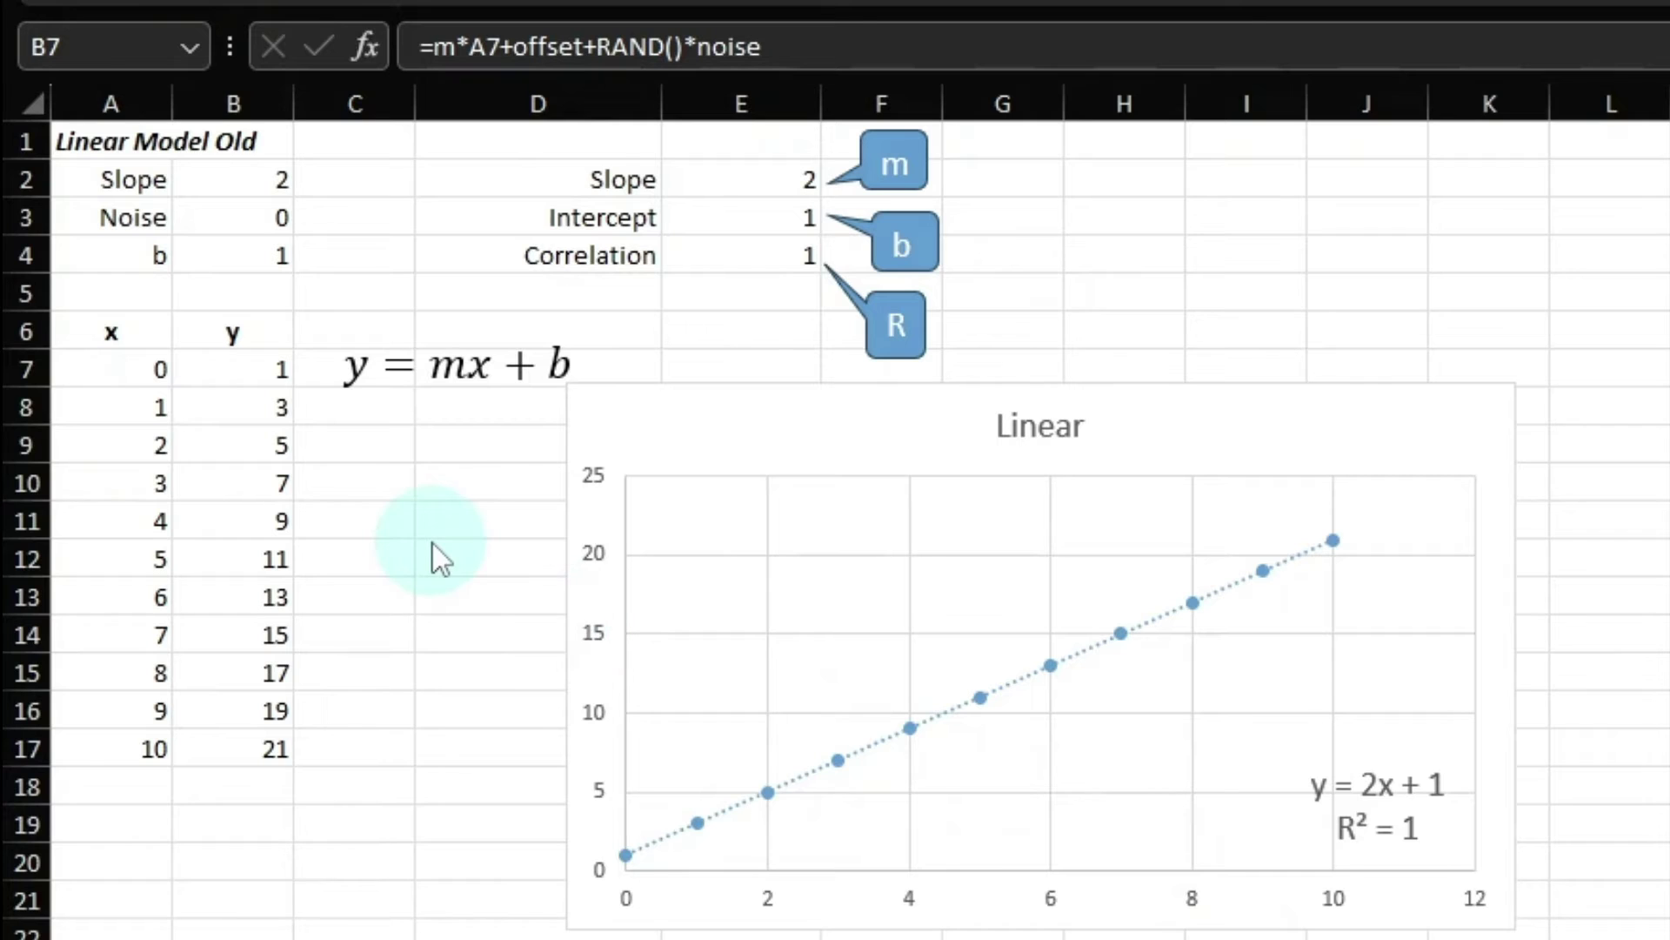
- Select the y values B7:B17 and inspect the y formula without changing it
{"action": "left_click", "coordinate": [222, 366]}
{"action": "left_click_drag", "start_coordinate": [225, 363], "coordinate": [233, 735]}
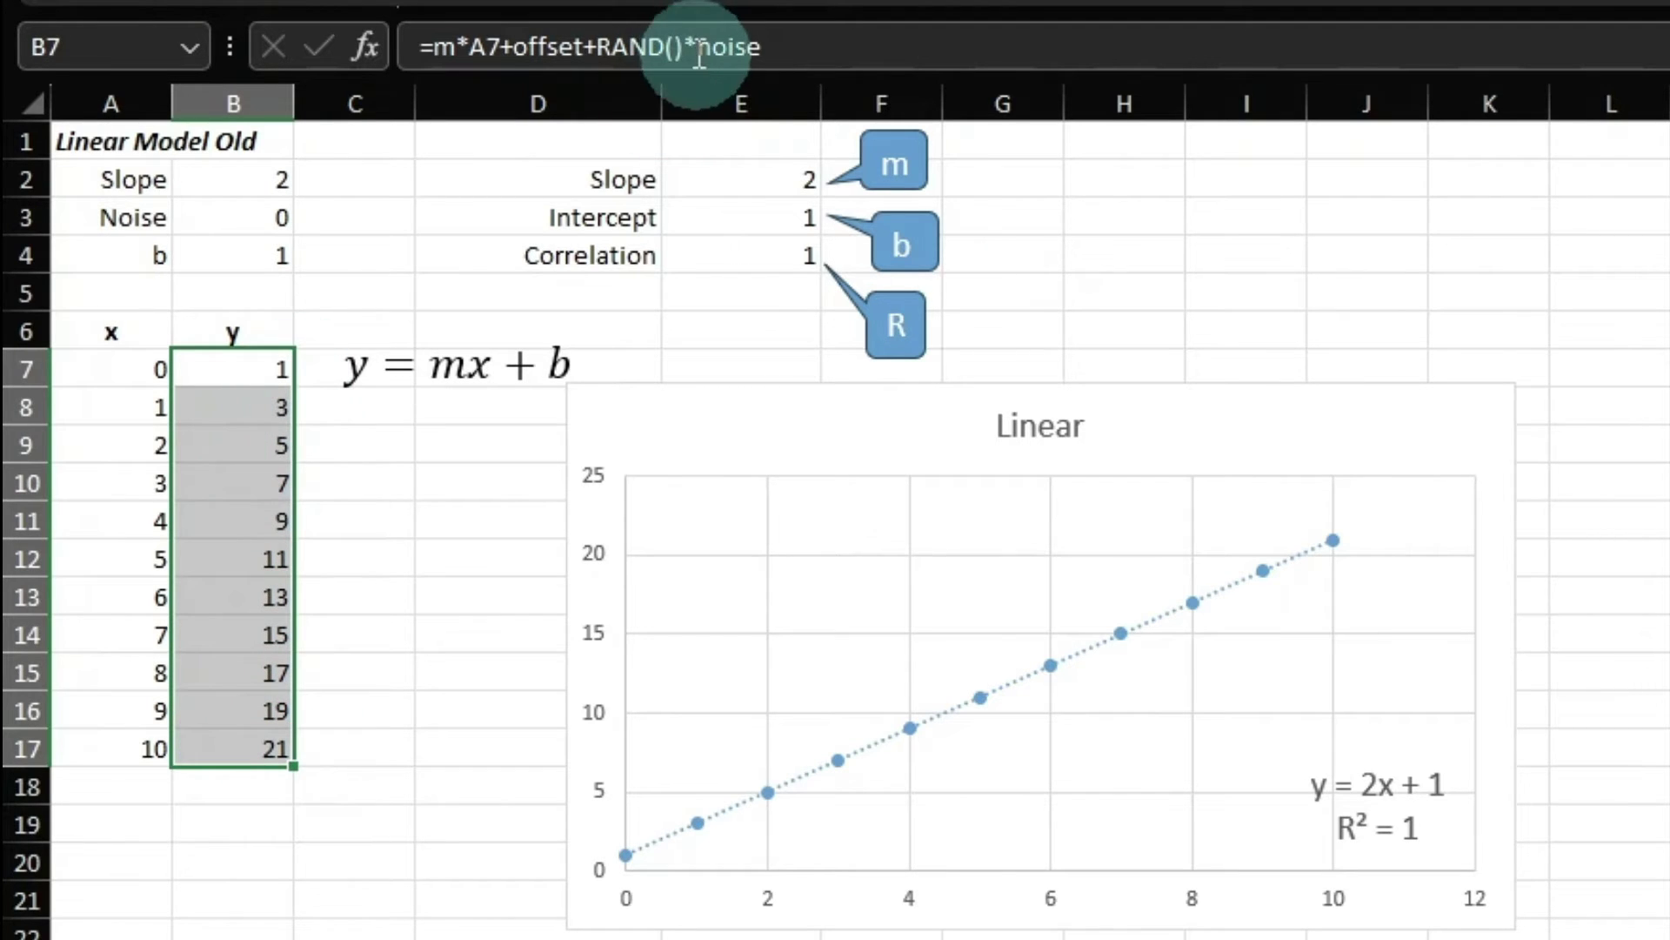
{"action": "left_click_drag", "start_coordinate": [696, 46], "coordinate": [395, 73]}
{"action": "left_click", "coordinate": [827, 45]}
{"action": "left_click_drag", "start_coordinate": [827, 45], "coordinate": [285, 19]}
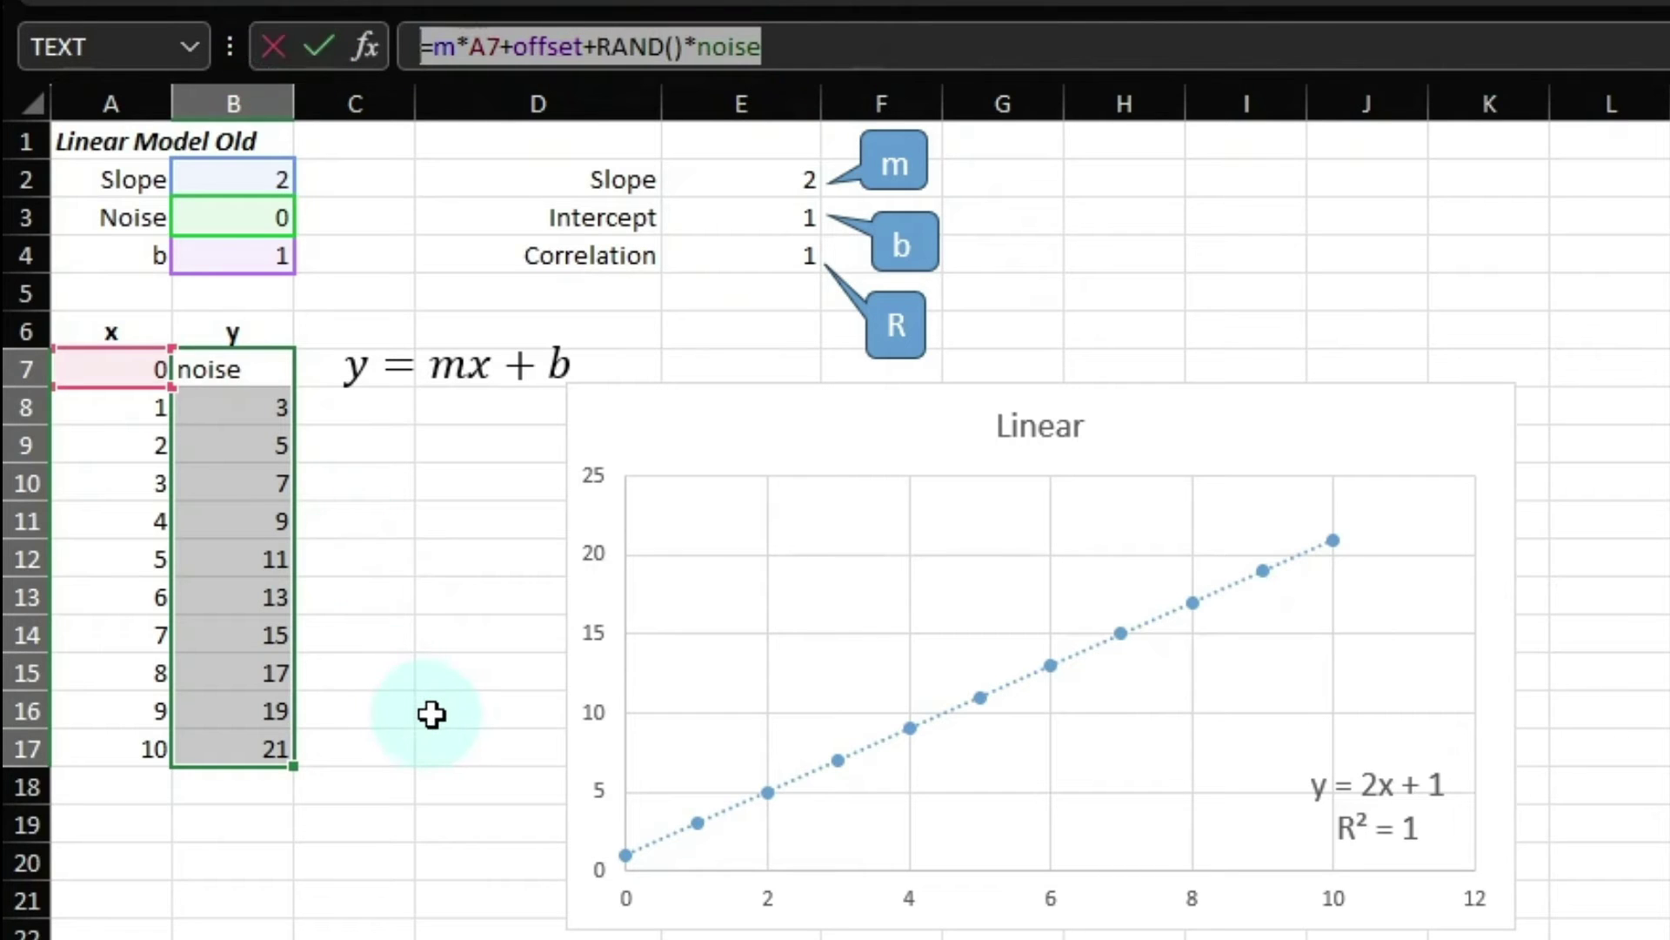
{"action": "key", "text": "Escape"}
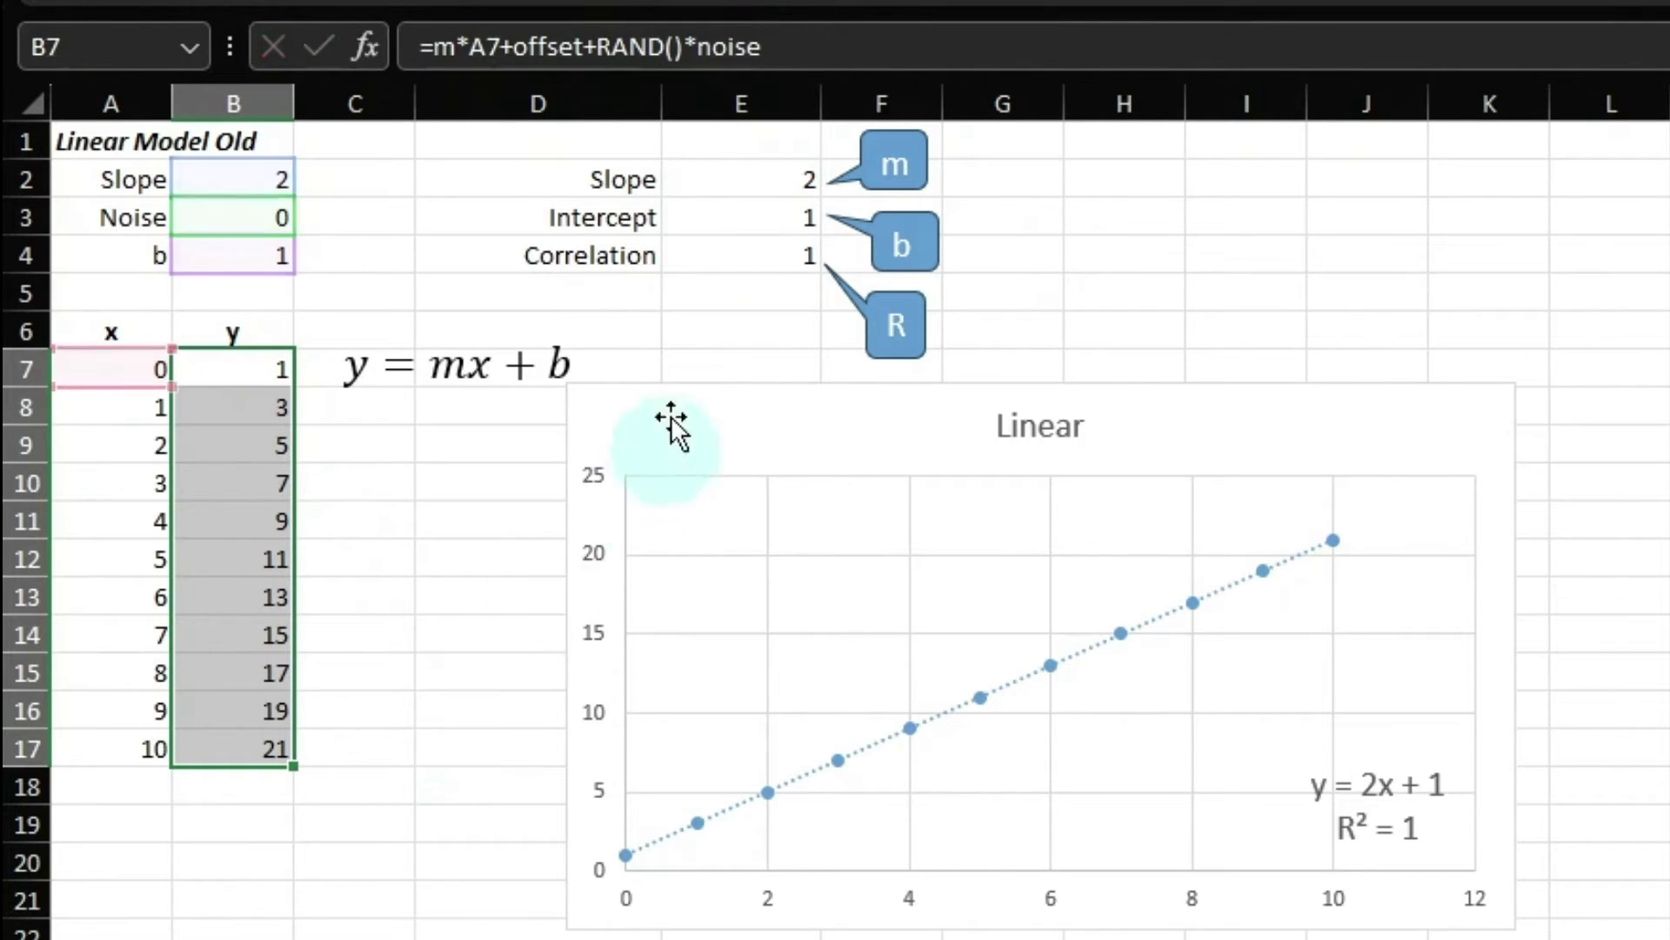
- Review the SLOPE, INTERCEPT and CORREL formulas in E2, E3 and E4 and their ranges
{"action": "left_click", "coordinate": [742, 165]}
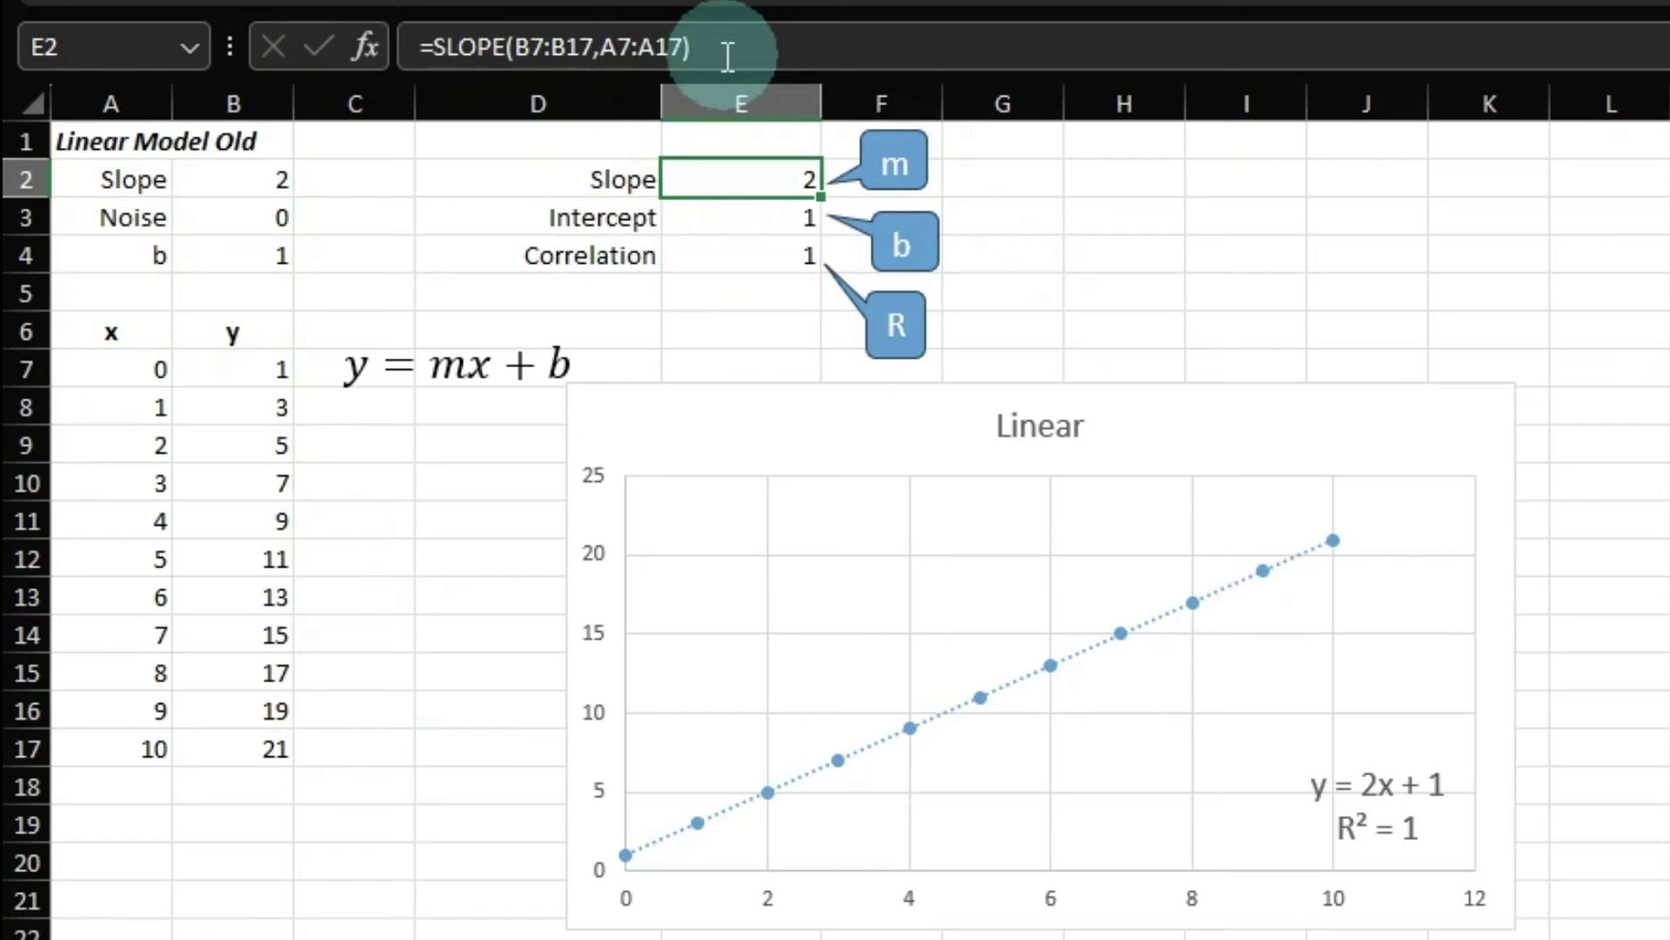
{"action": "left_click_drag", "start_coordinate": [727, 48], "coordinate": [279, 19]}
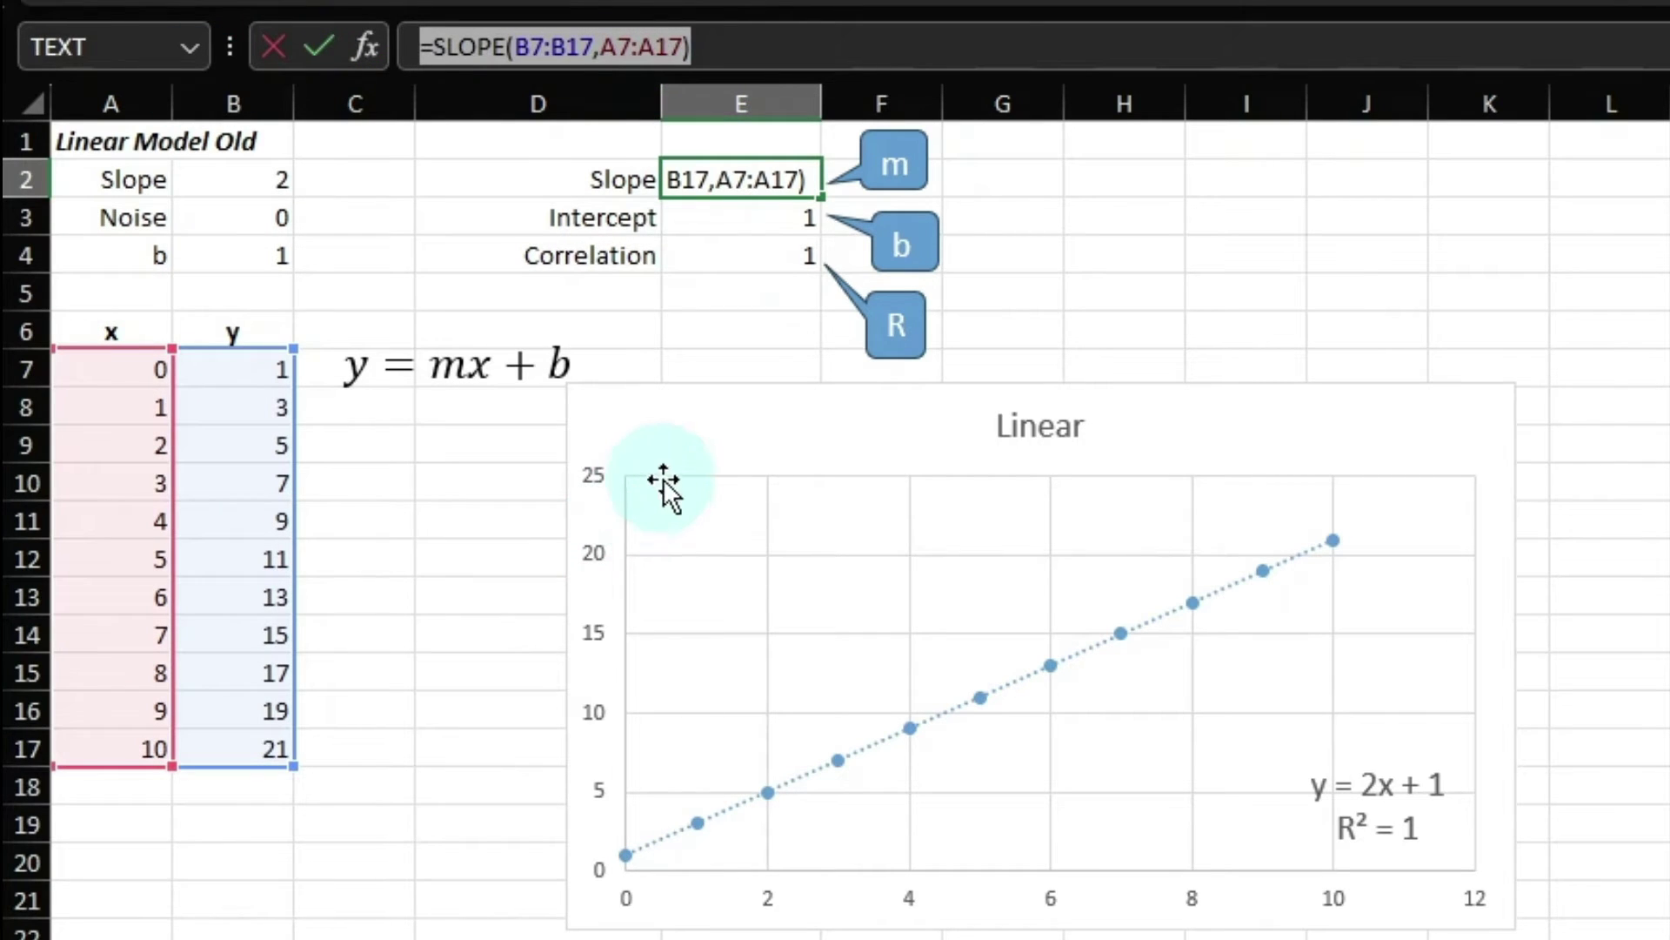
{"action": "key", "text": "Escape"}
{"action": "left_click", "coordinate": [738, 225]}
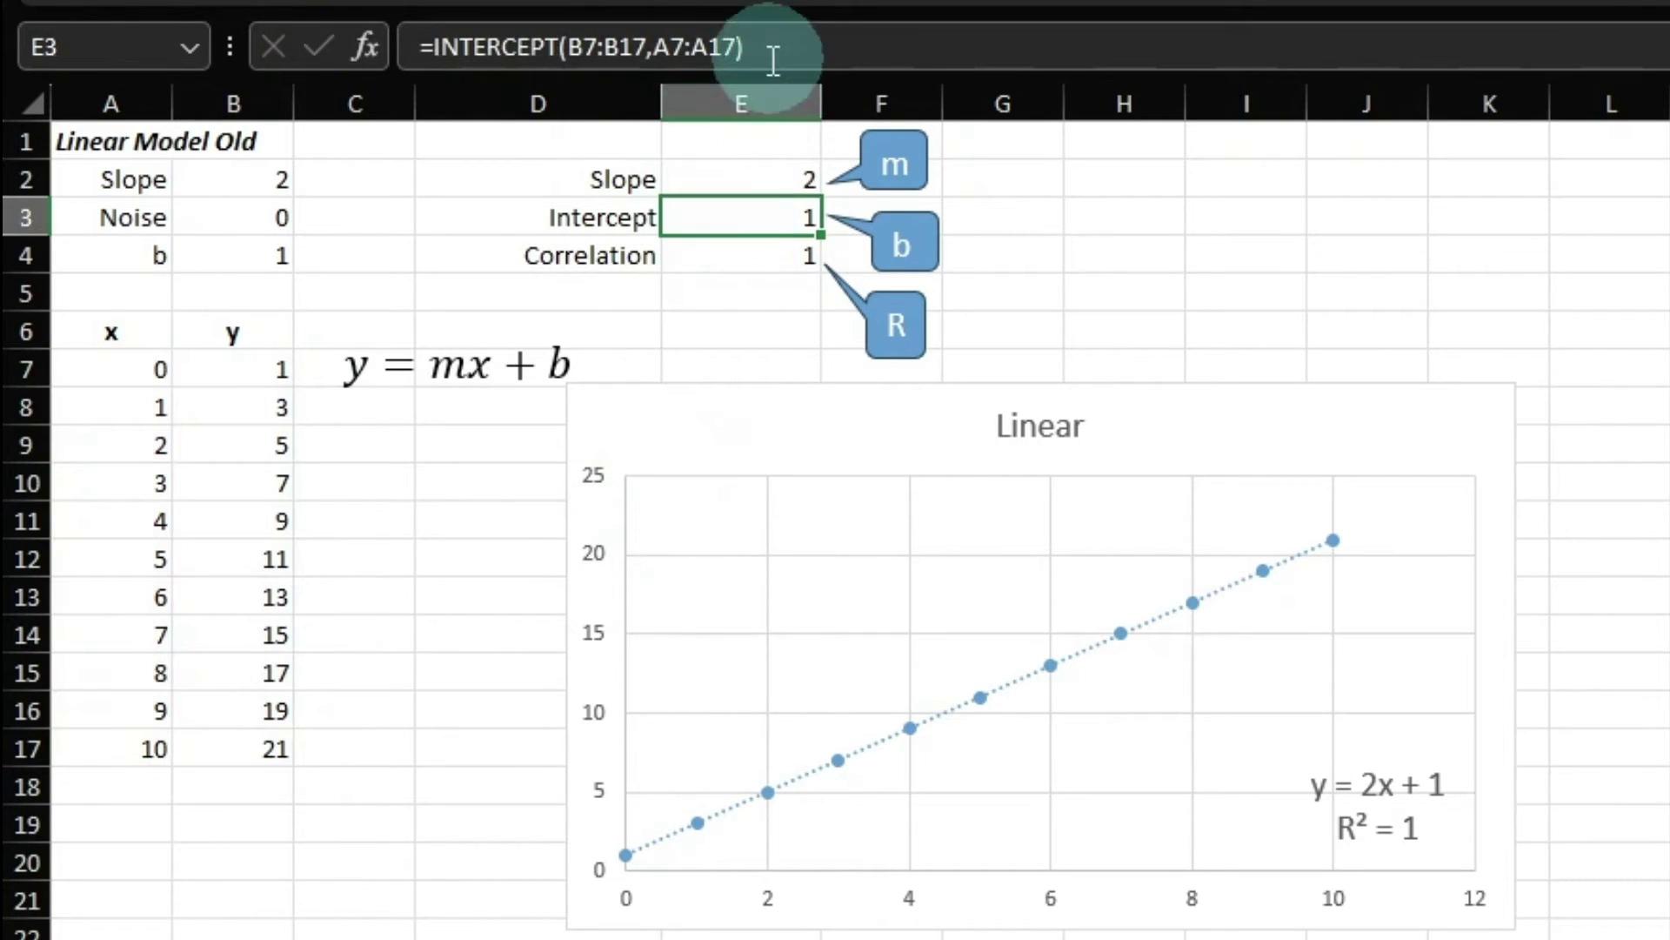
{"action": "left_click_drag", "start_coordinate": [765, 49], "coordinate": [174, 2]}
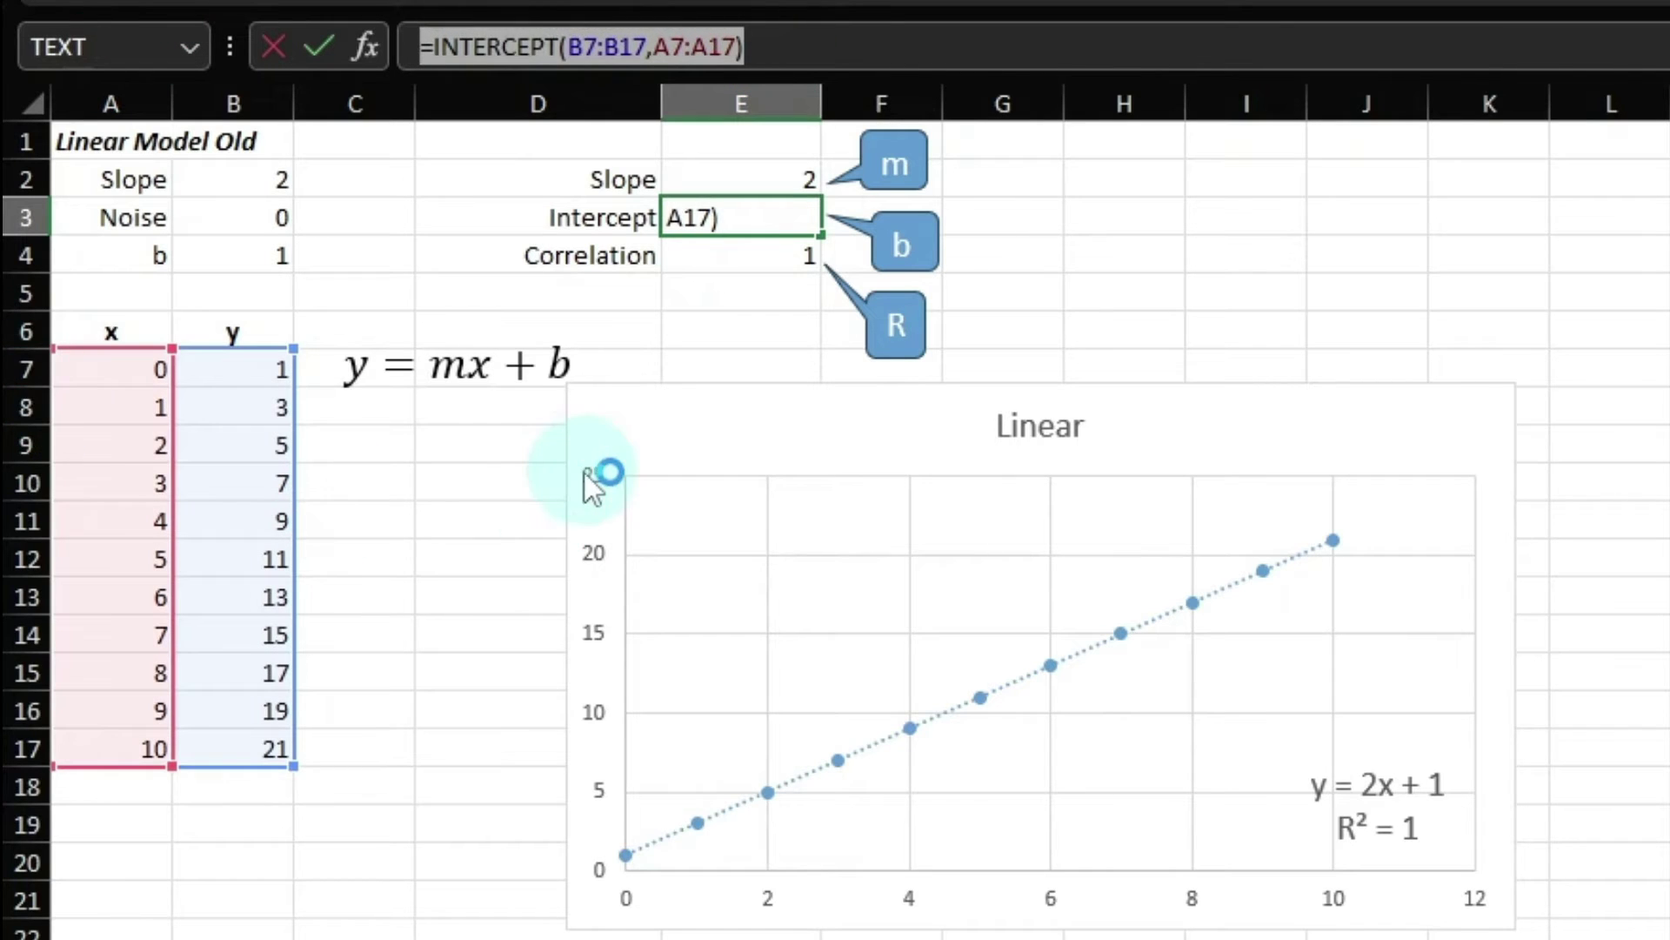
{"action": "key", "text": "Escape"}
{"action": "left_click", "coordinate": [746, 258]}
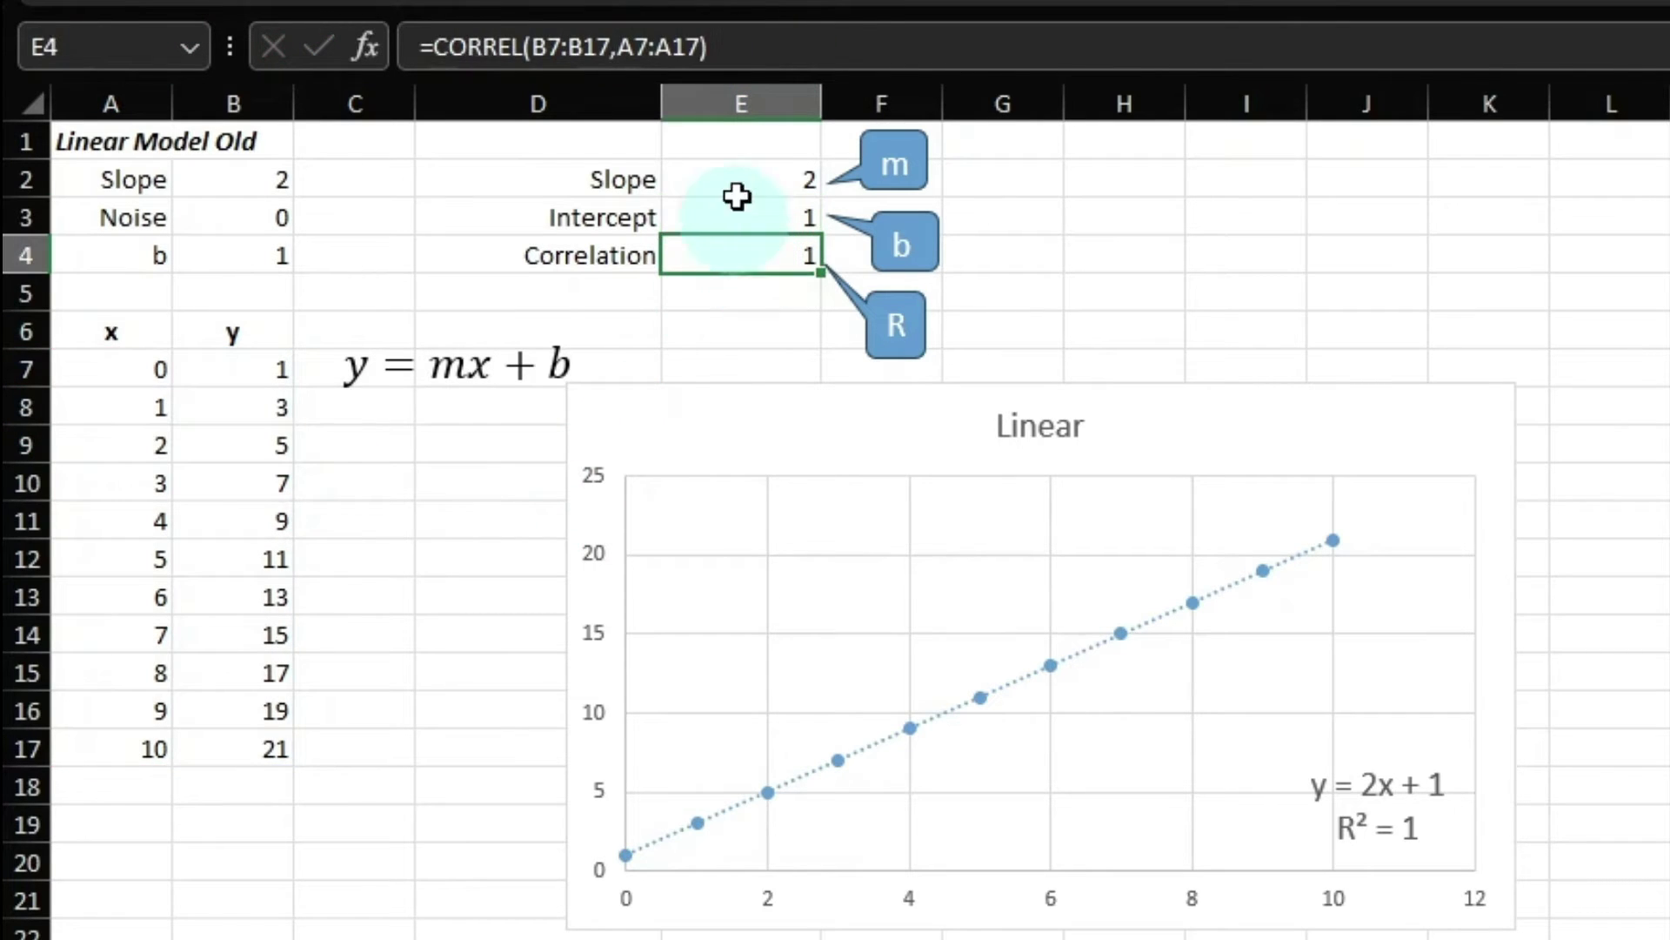
{"action": "left_click_drag", "start_coordinate": [887, 49], "coordinate": [274, 19]}
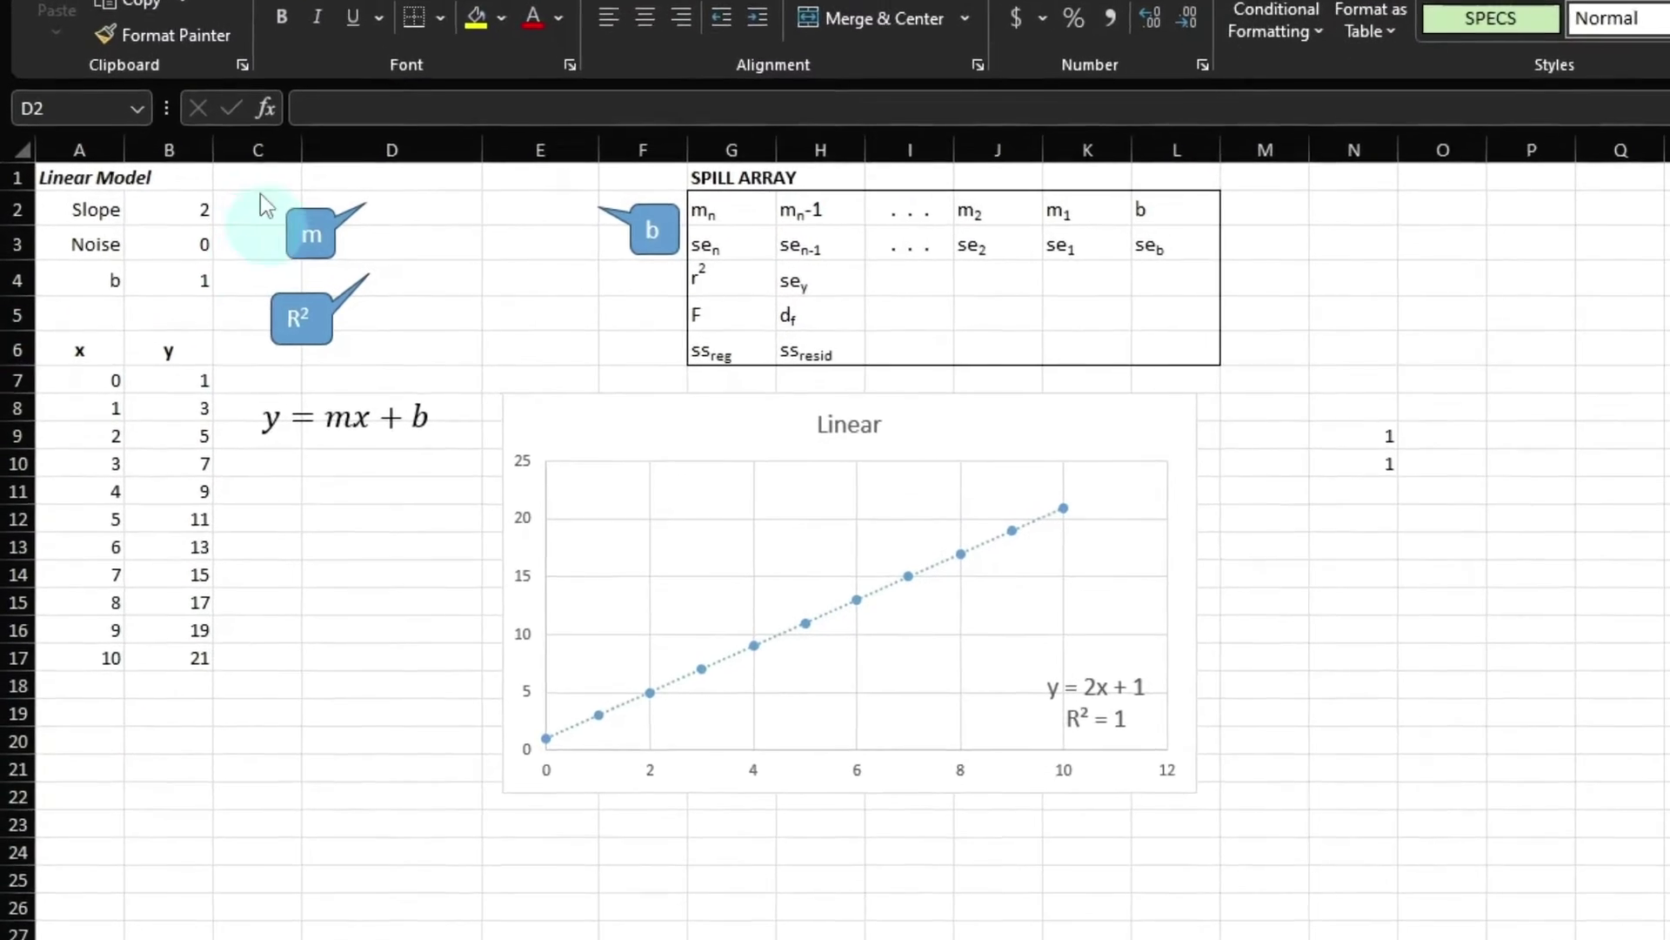
- Enter =LINEST(B7:B17,A7:A17) in D2 to fit y against x
{"action": "left_click", "coordinate": [531, 184]}
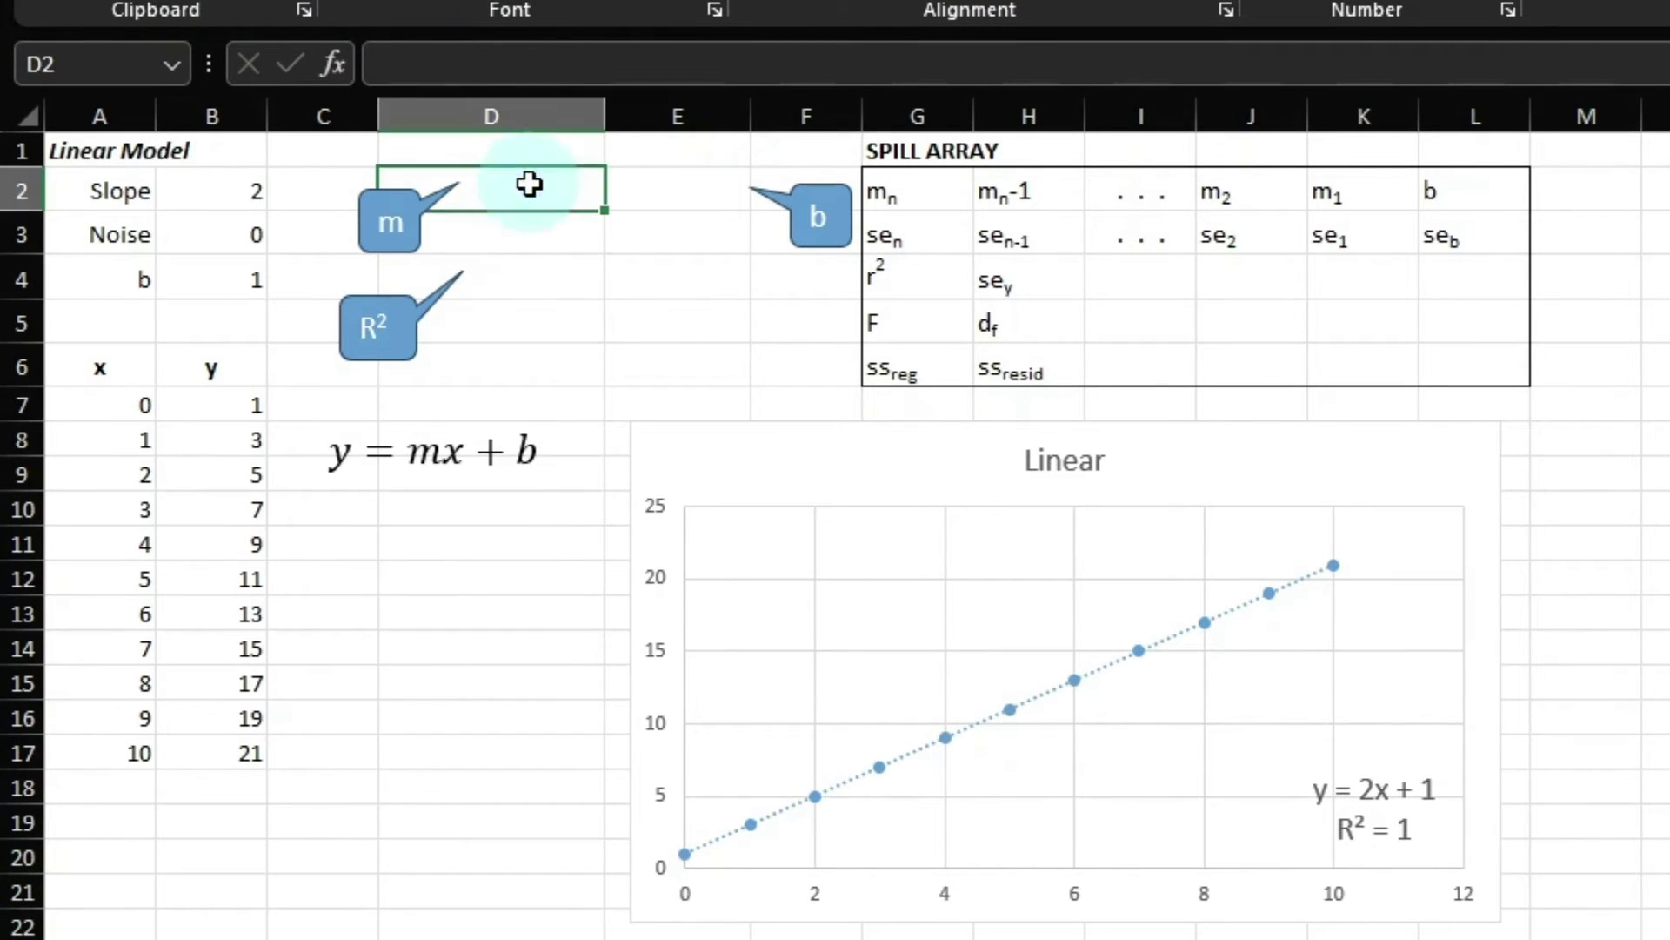
{"action": "left_click", "coordinate": [461, 73]}
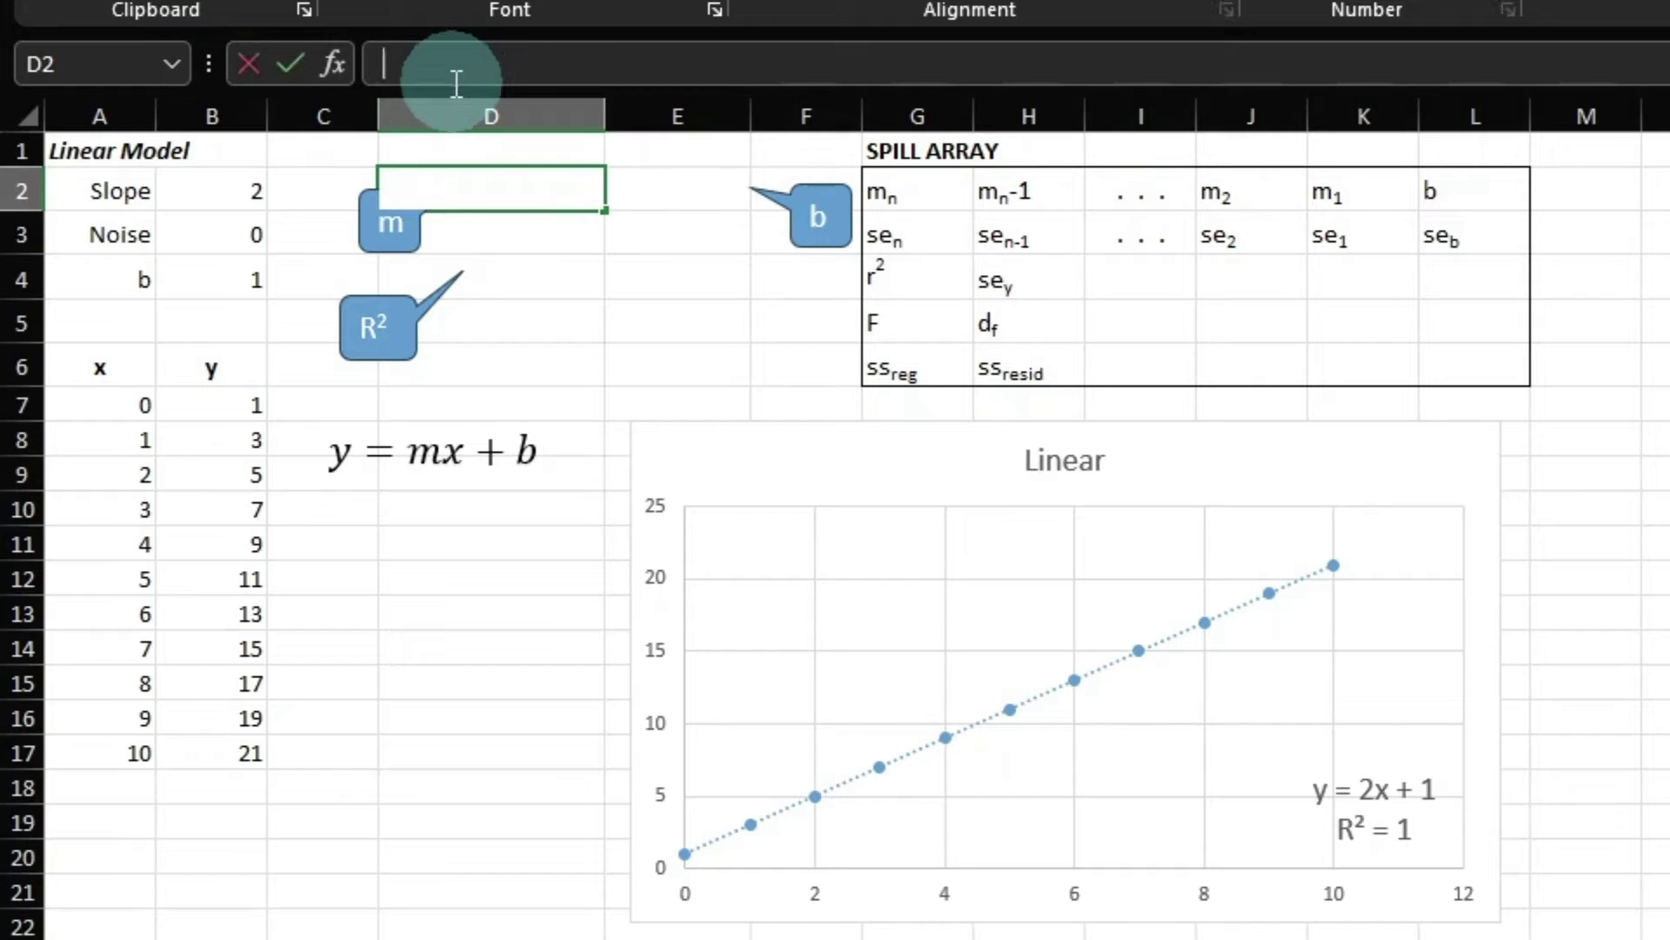
{"action": "type", "text": "=lin"}
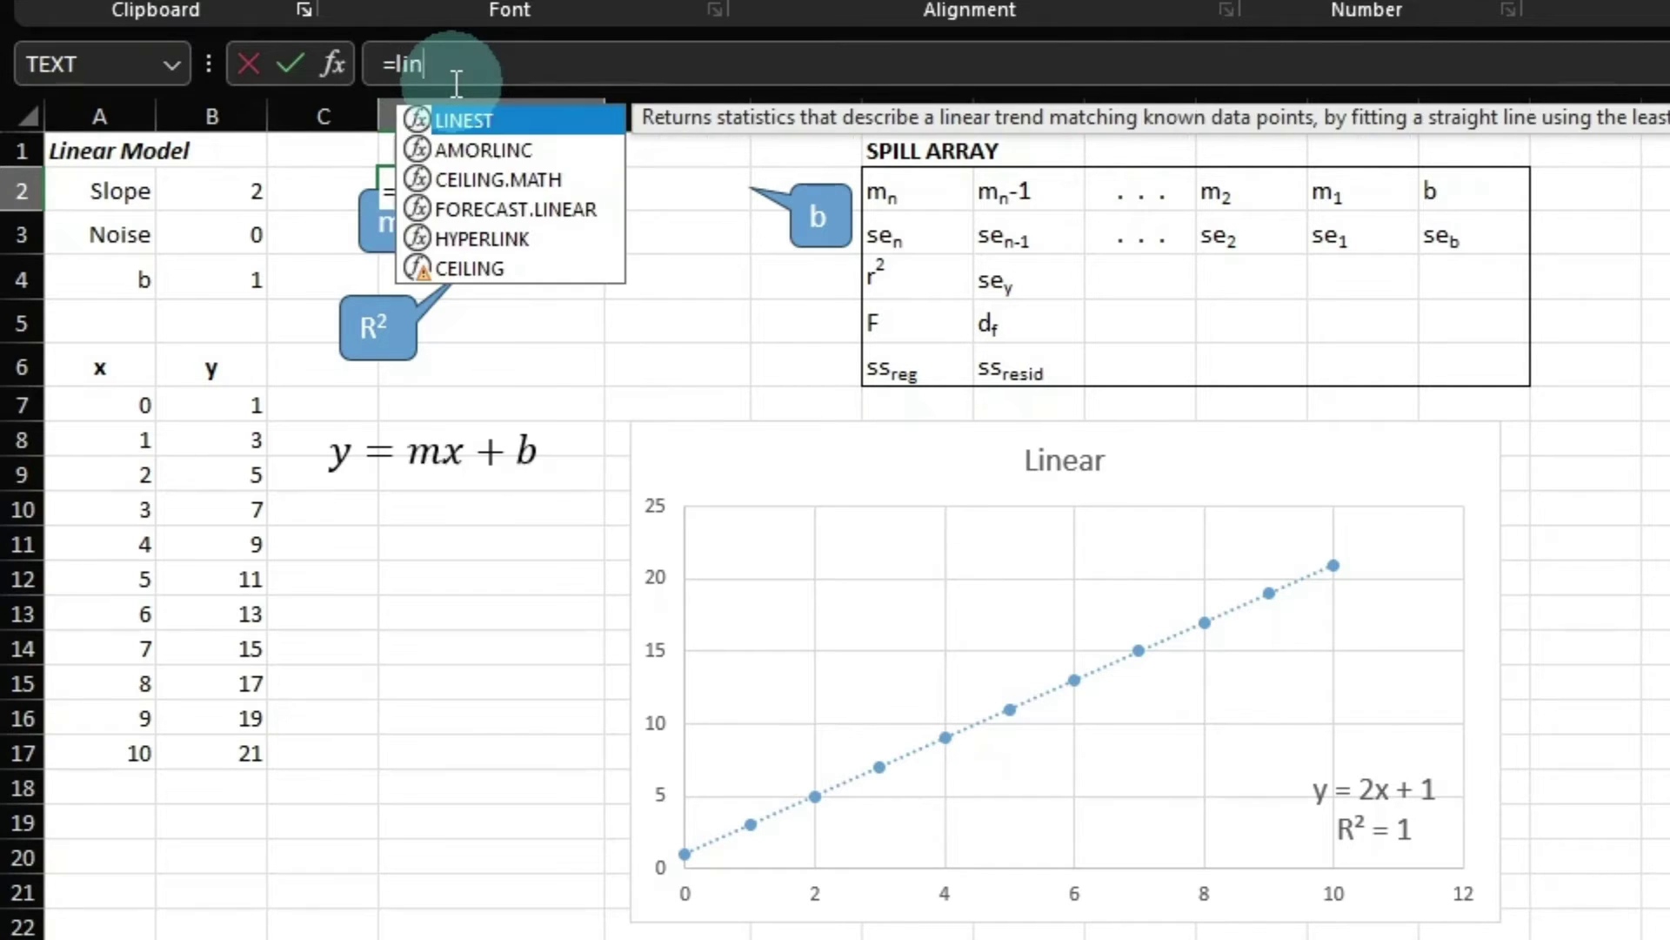
{"action": "type", "text": "est("}
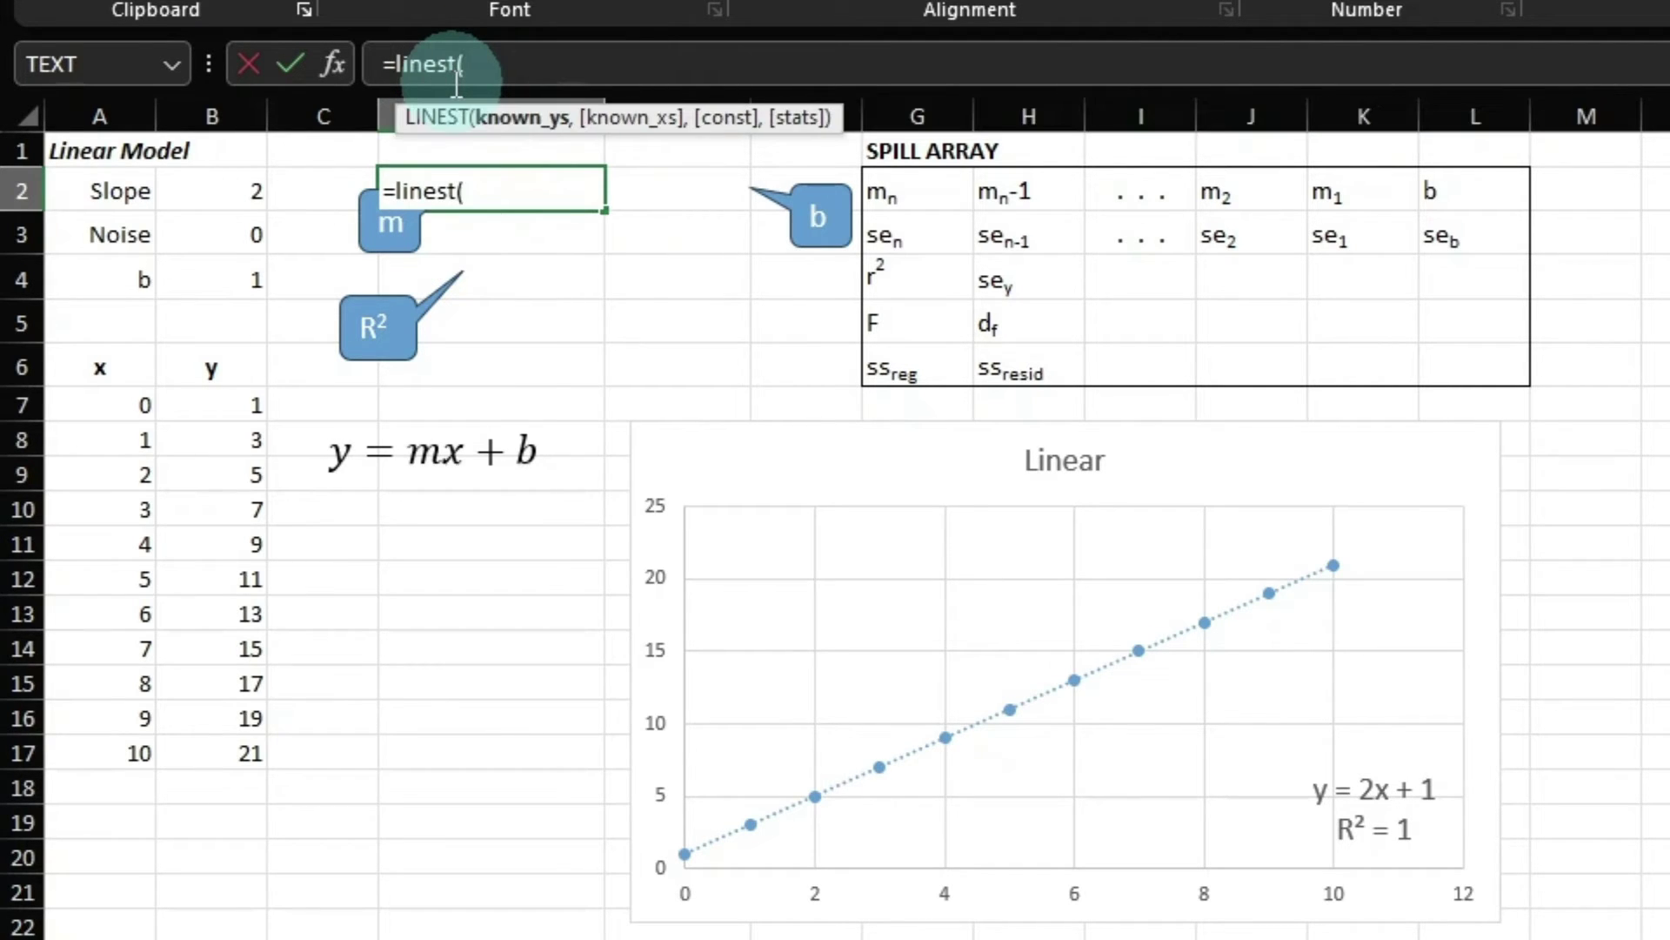
{"action": "left_click_drag", "start_coordinate": [181, 392], "coordinate": [256, 772]}
{"action": "type", "text": ","}
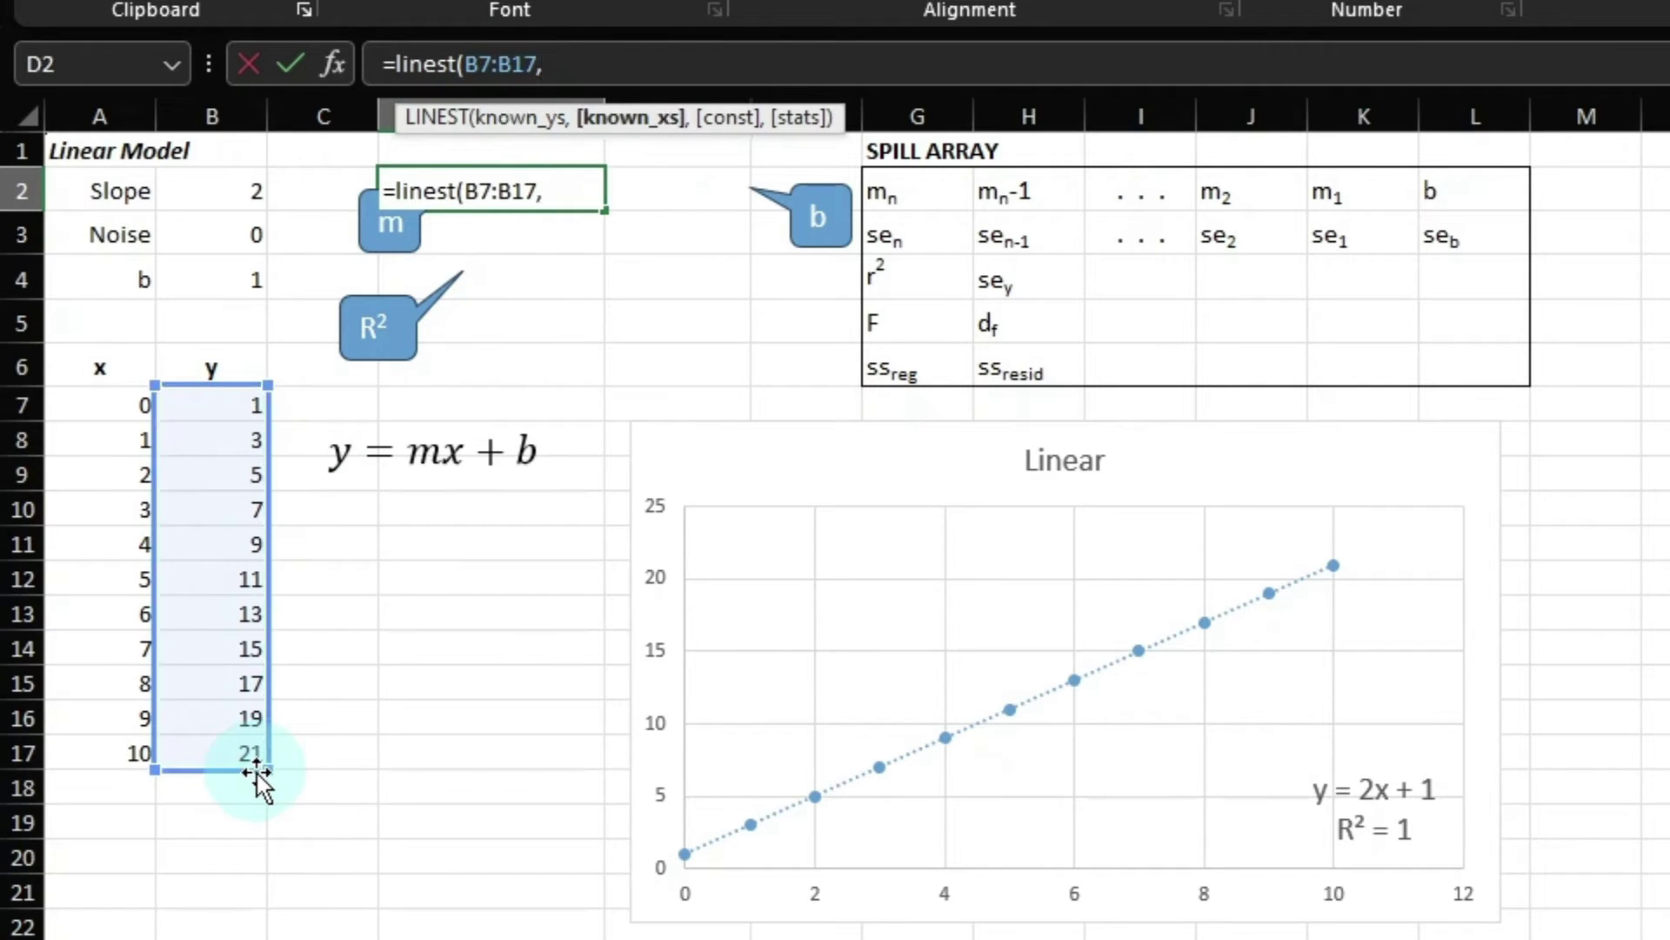
{"action": "left_click_drag", "start_coordinate": [104, 410], "coordinate": [118, 758]}
{"action": "type", "text": ")"}
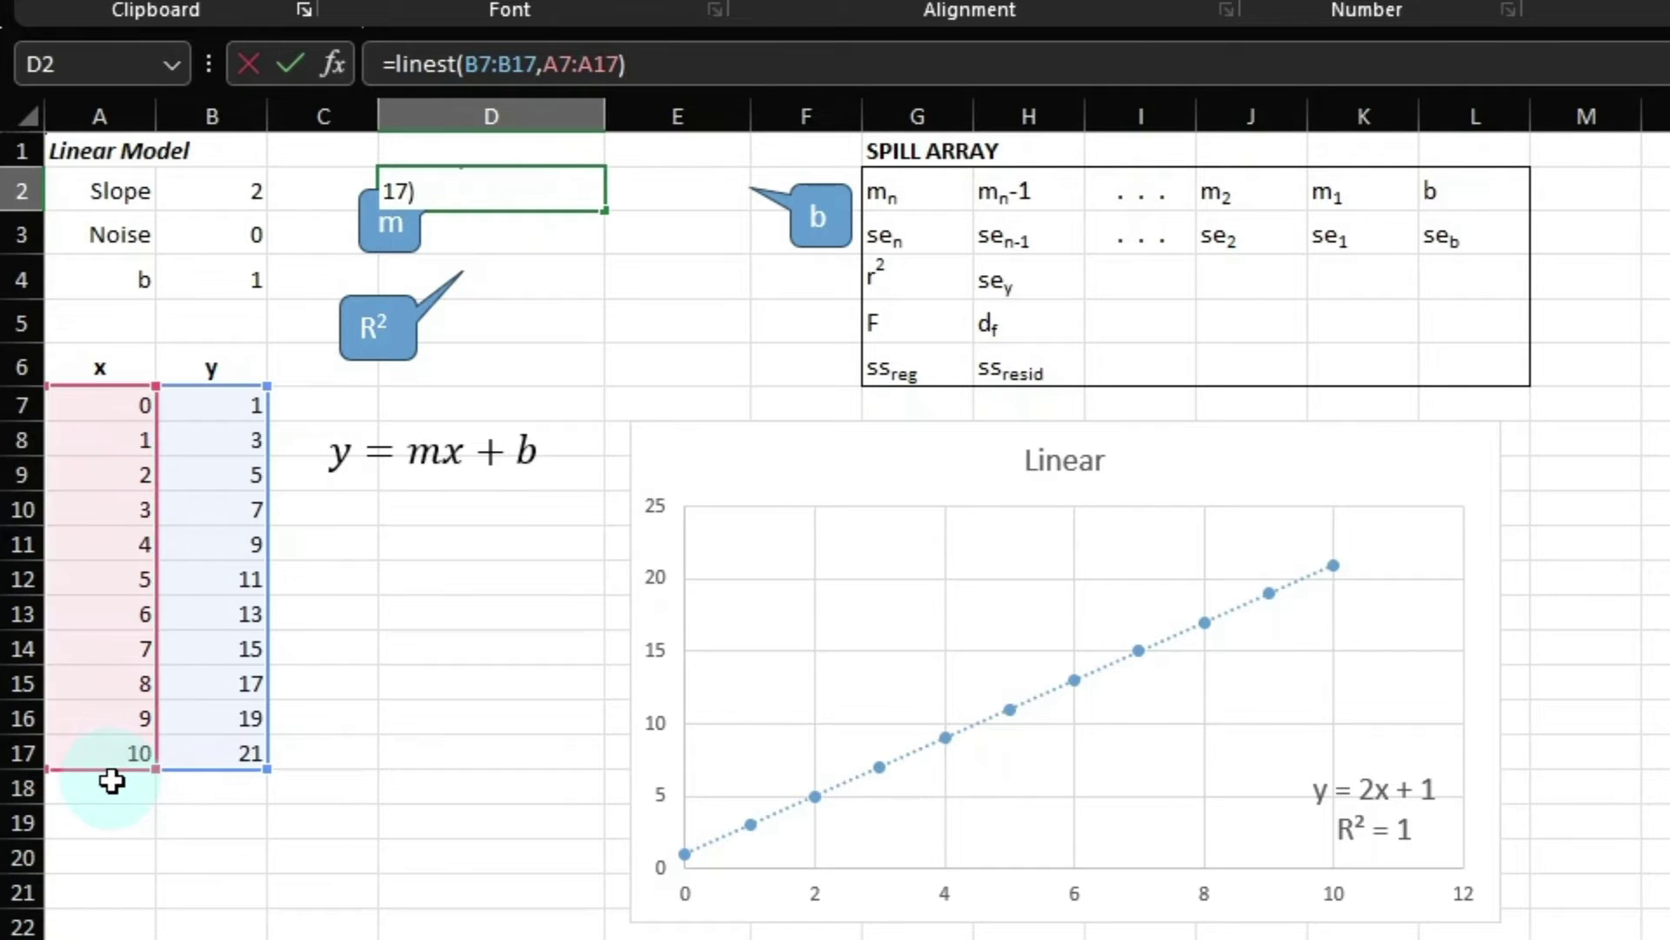
{"action": "key", "text": "Return"}
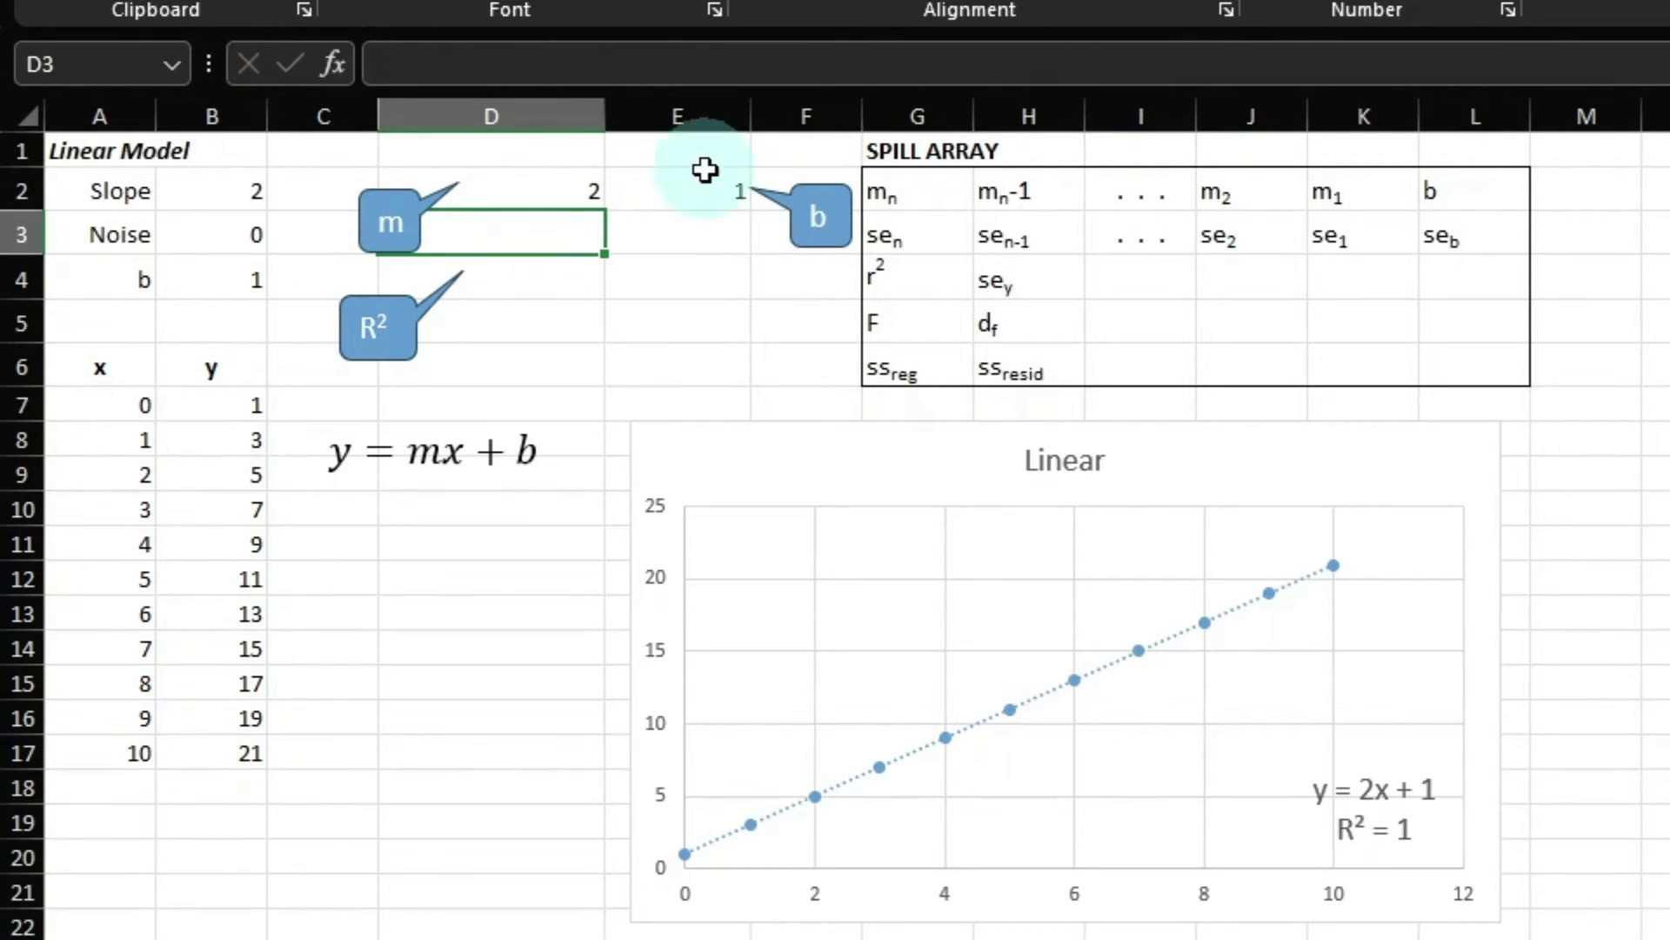
- Add TRUE as the stats argument so LINEST returns the full regression statistics
{"action": "left_click", "coordinate": [535, 191]}
{"action": "left_click", "coordinate": [617, 64]}
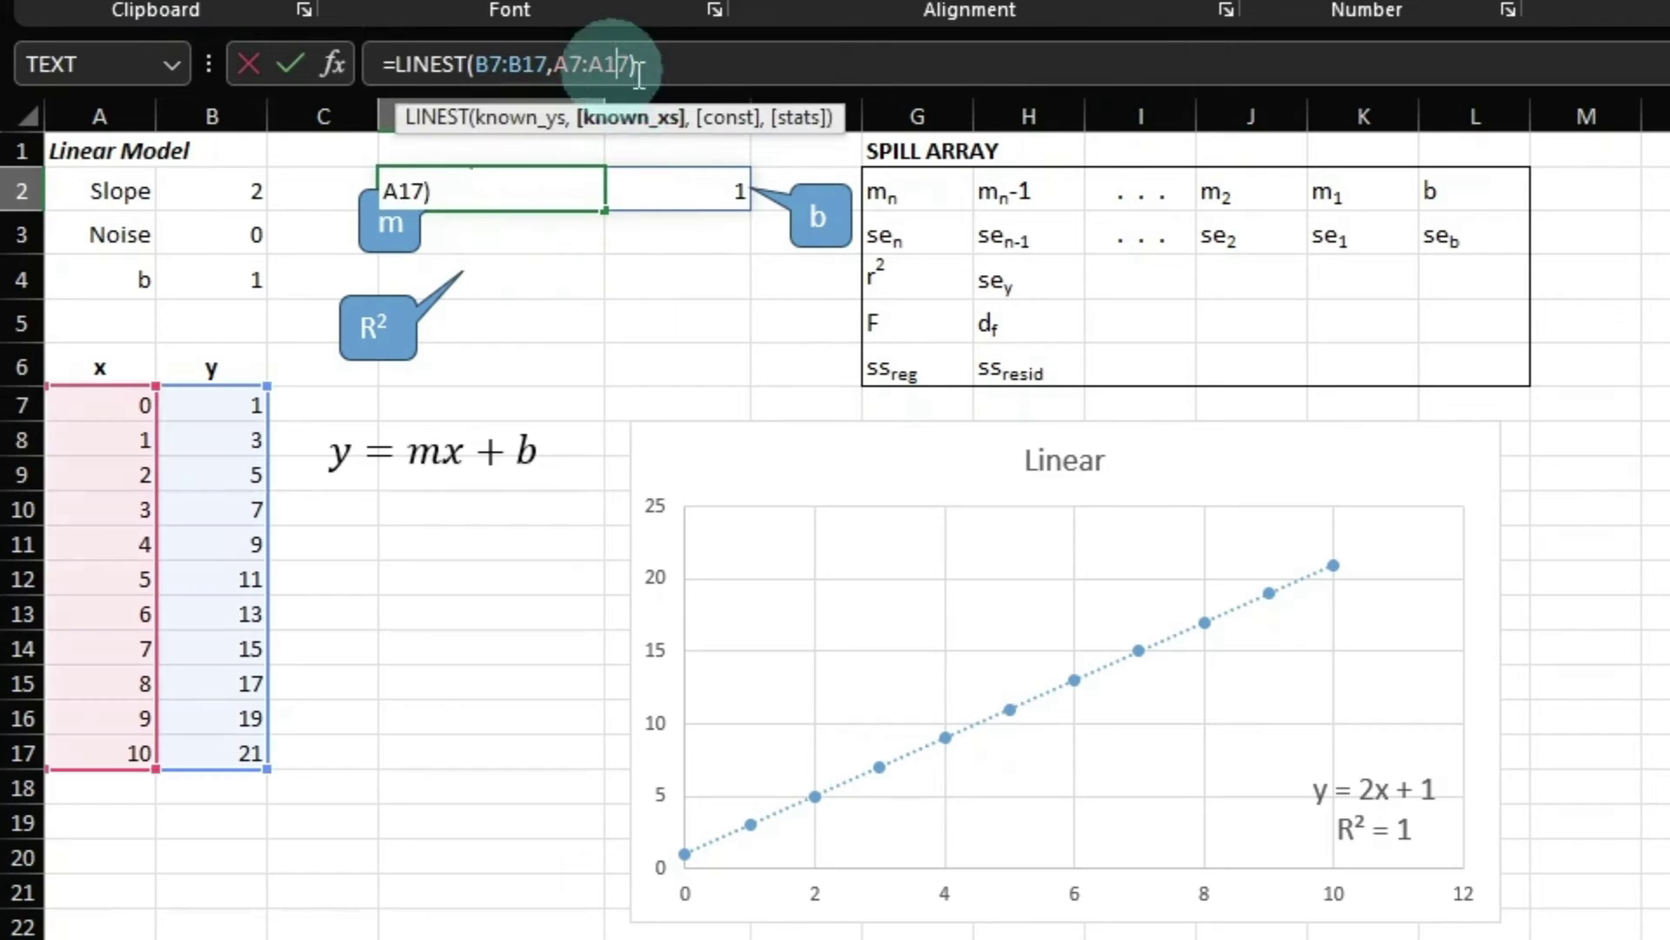
{"action": "key", "text": "Right"}
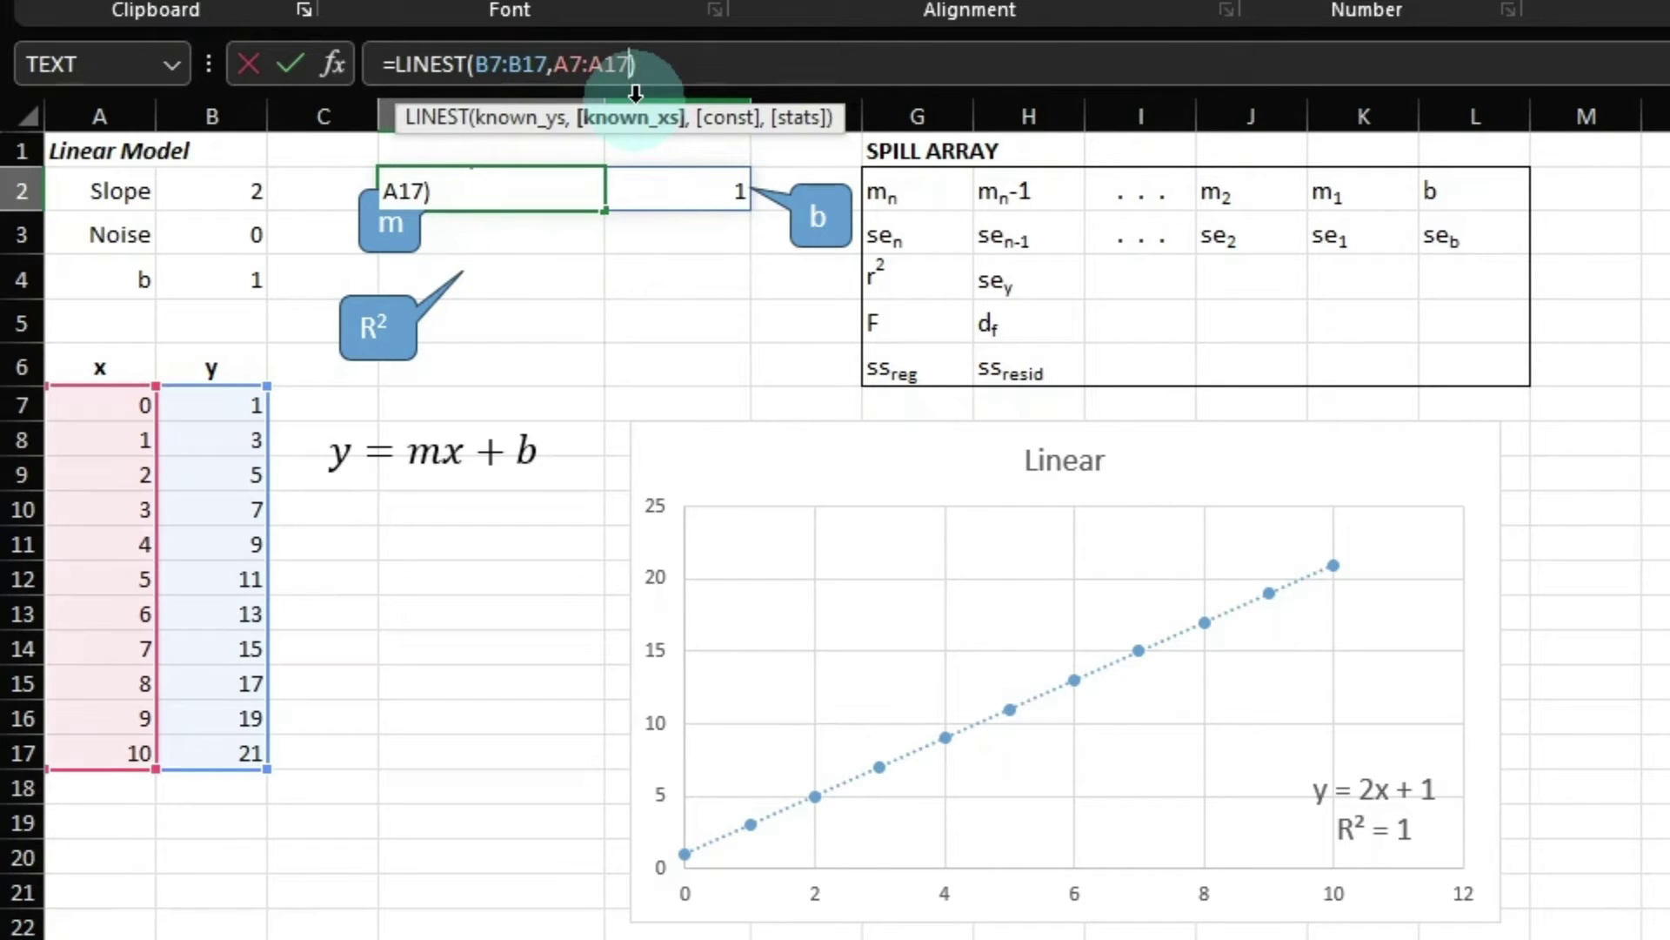
{"action": "type", "text": ","}
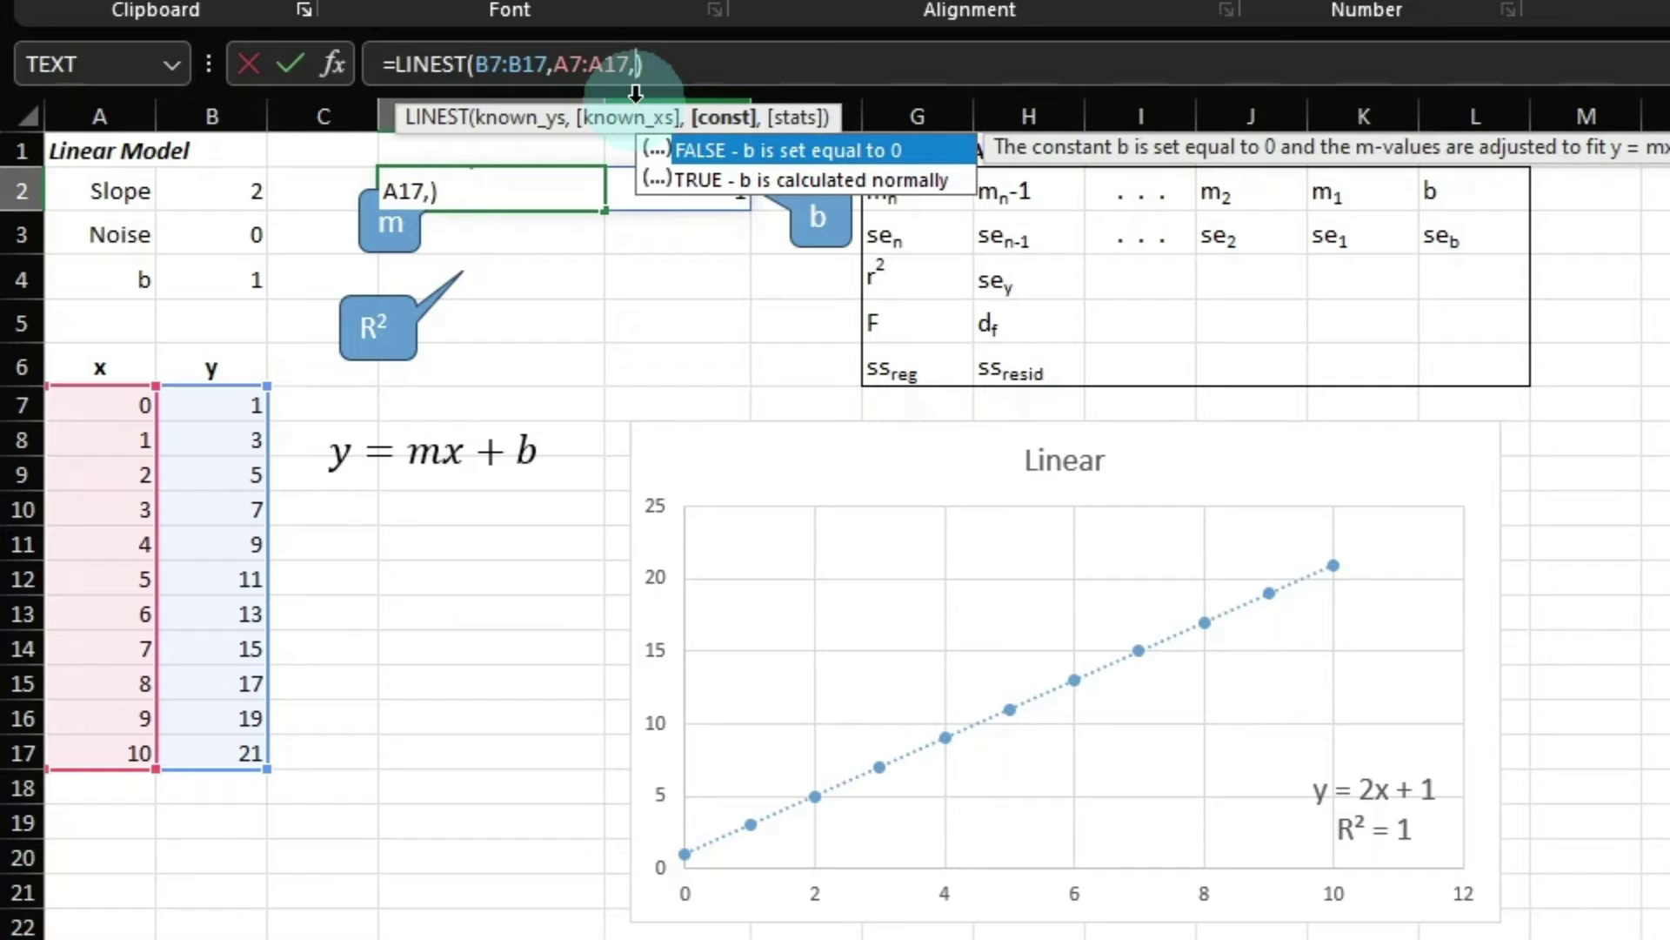
{"action": "type", "text": ","}
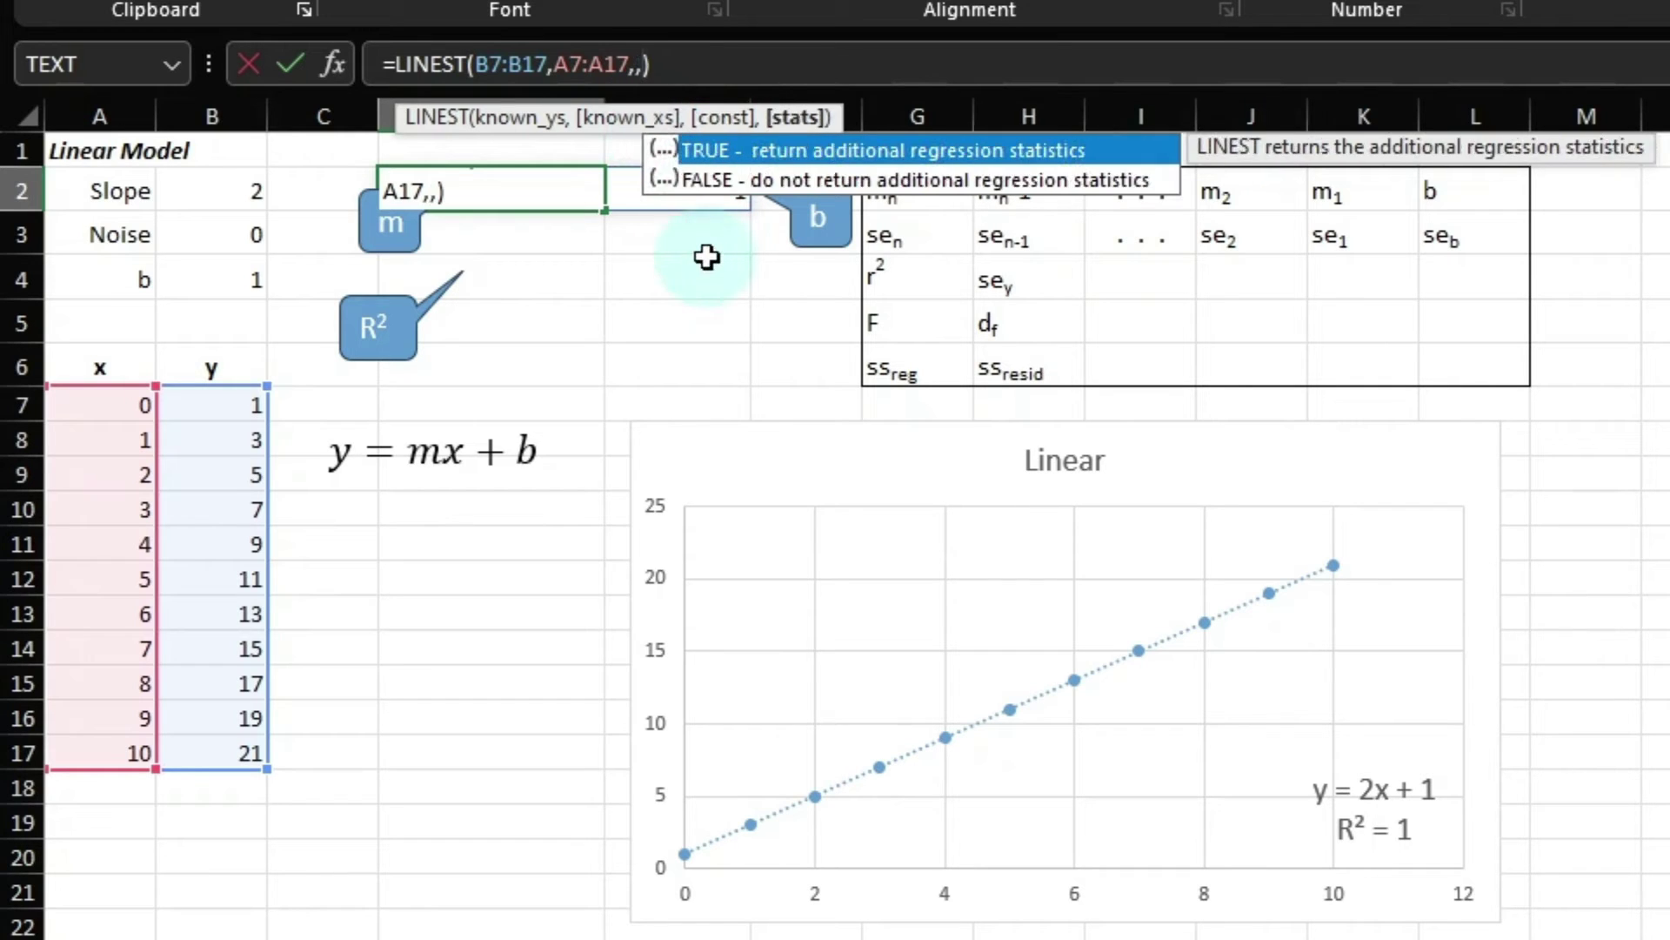
{"action": "double_click", "coordinate": [806, 148]}
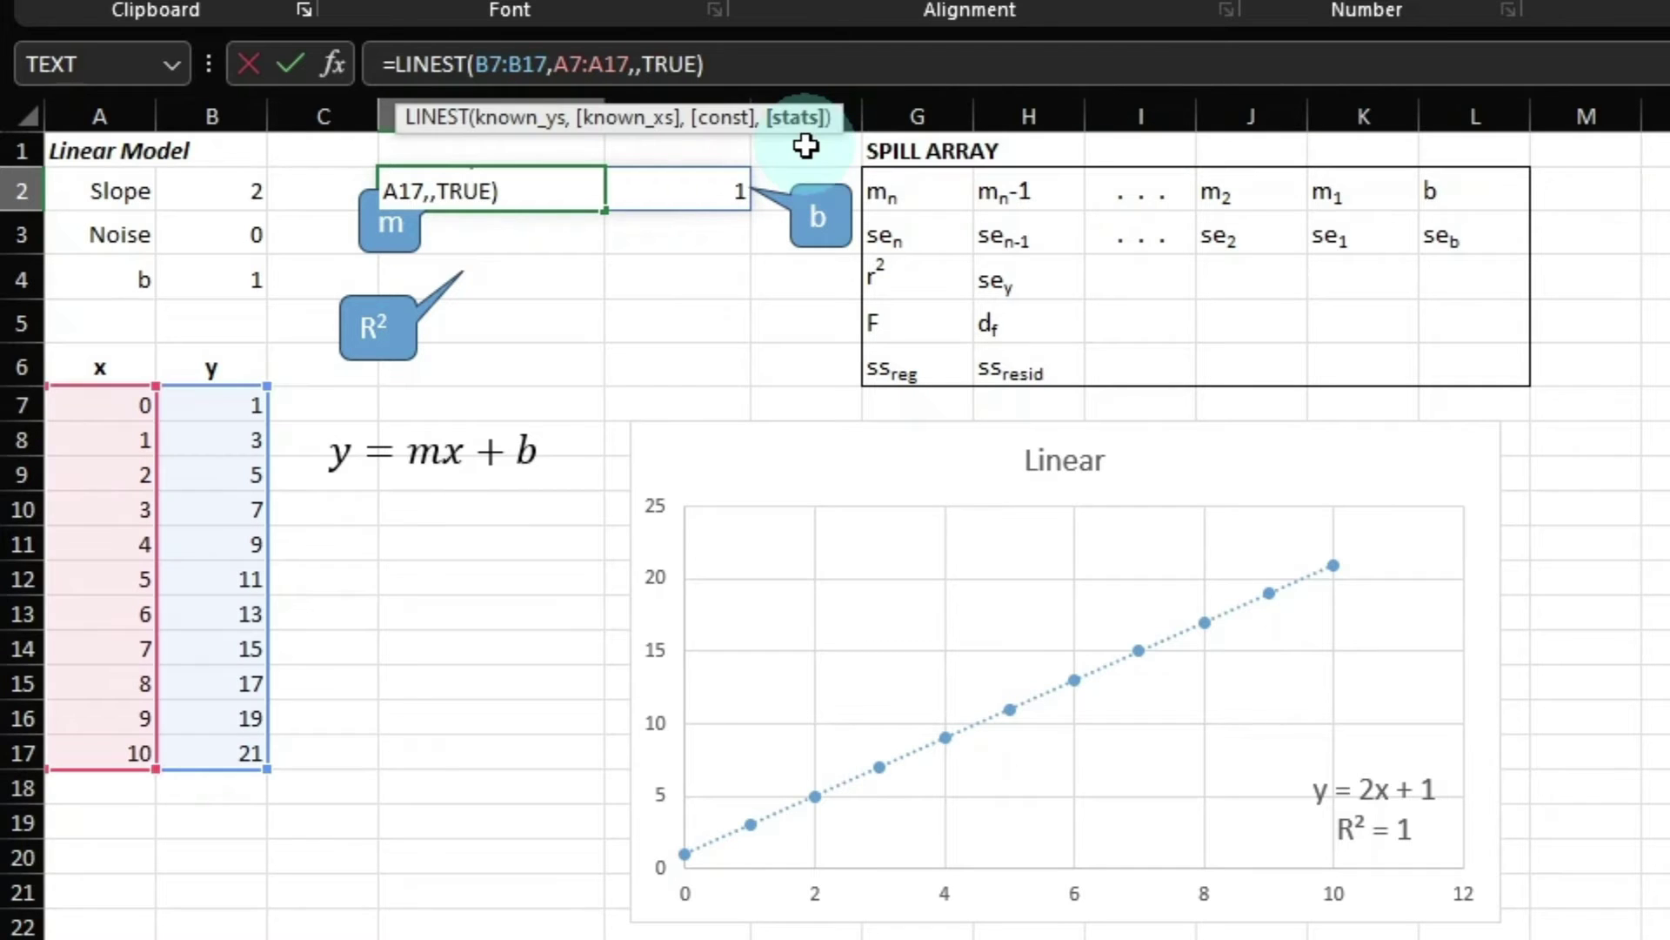
{"action": "key", "text": "Return"}
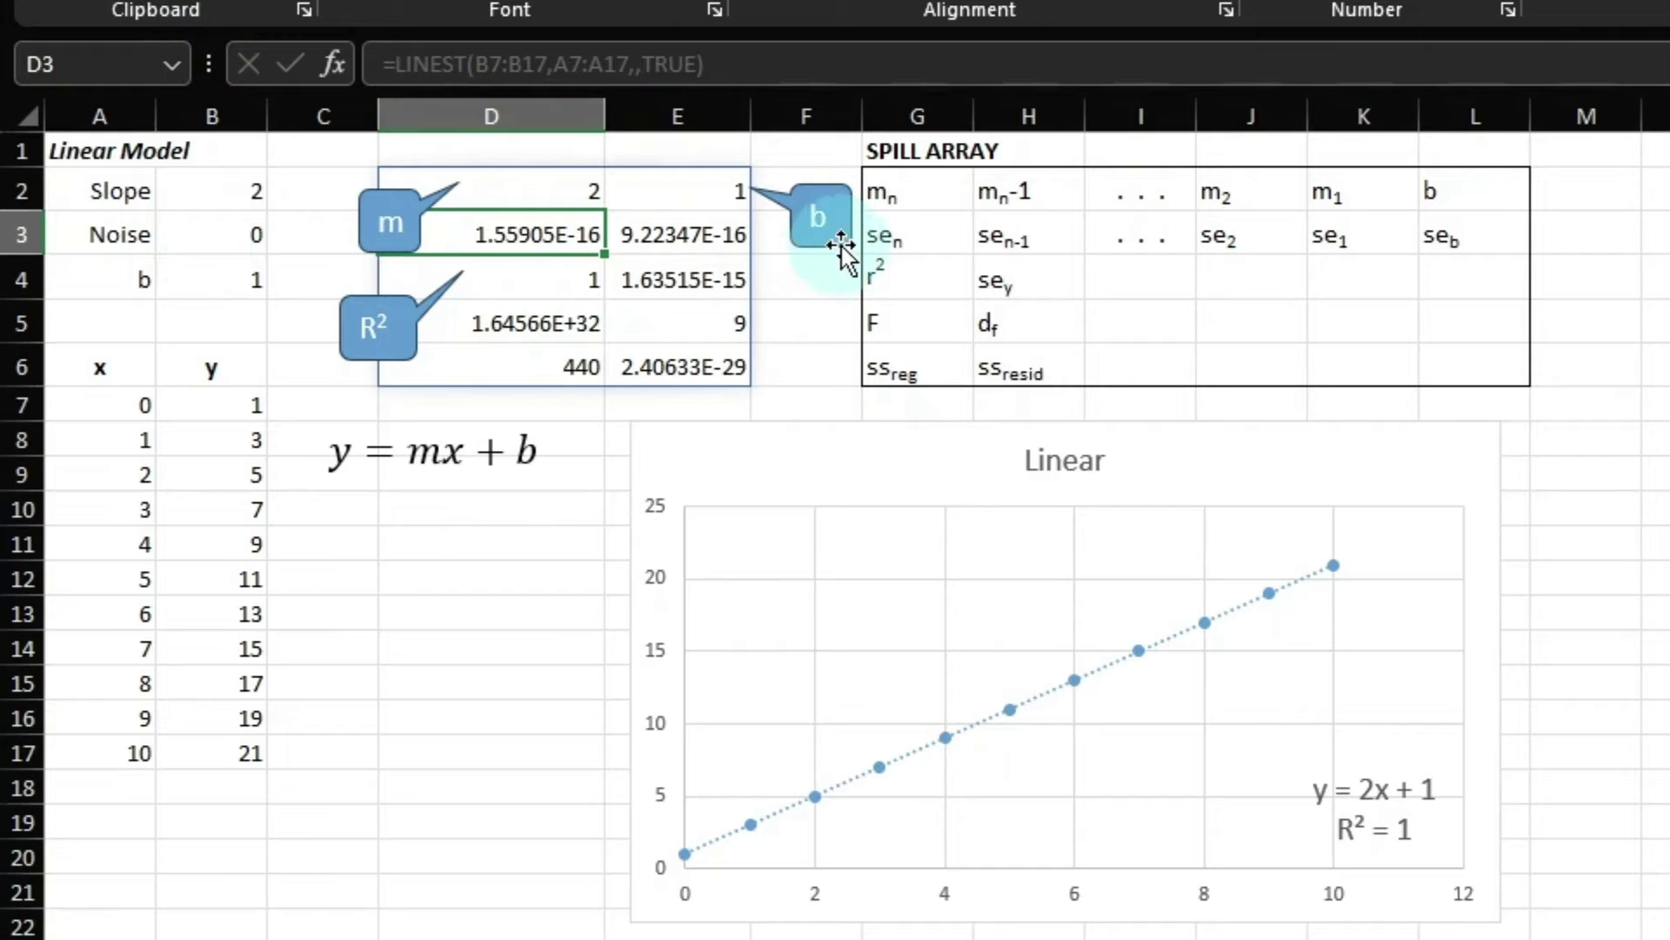
- Walk through the SPILL ARRAY legend: coefficients, standard errors, r2, sey, F, df, ssreg, ssresid
{"action": "left_click", "coordinate": [931, 194]}
{"action": "left_click_drag", "start_coordinate": [975, 183], "coordinate": [1453, 195]}
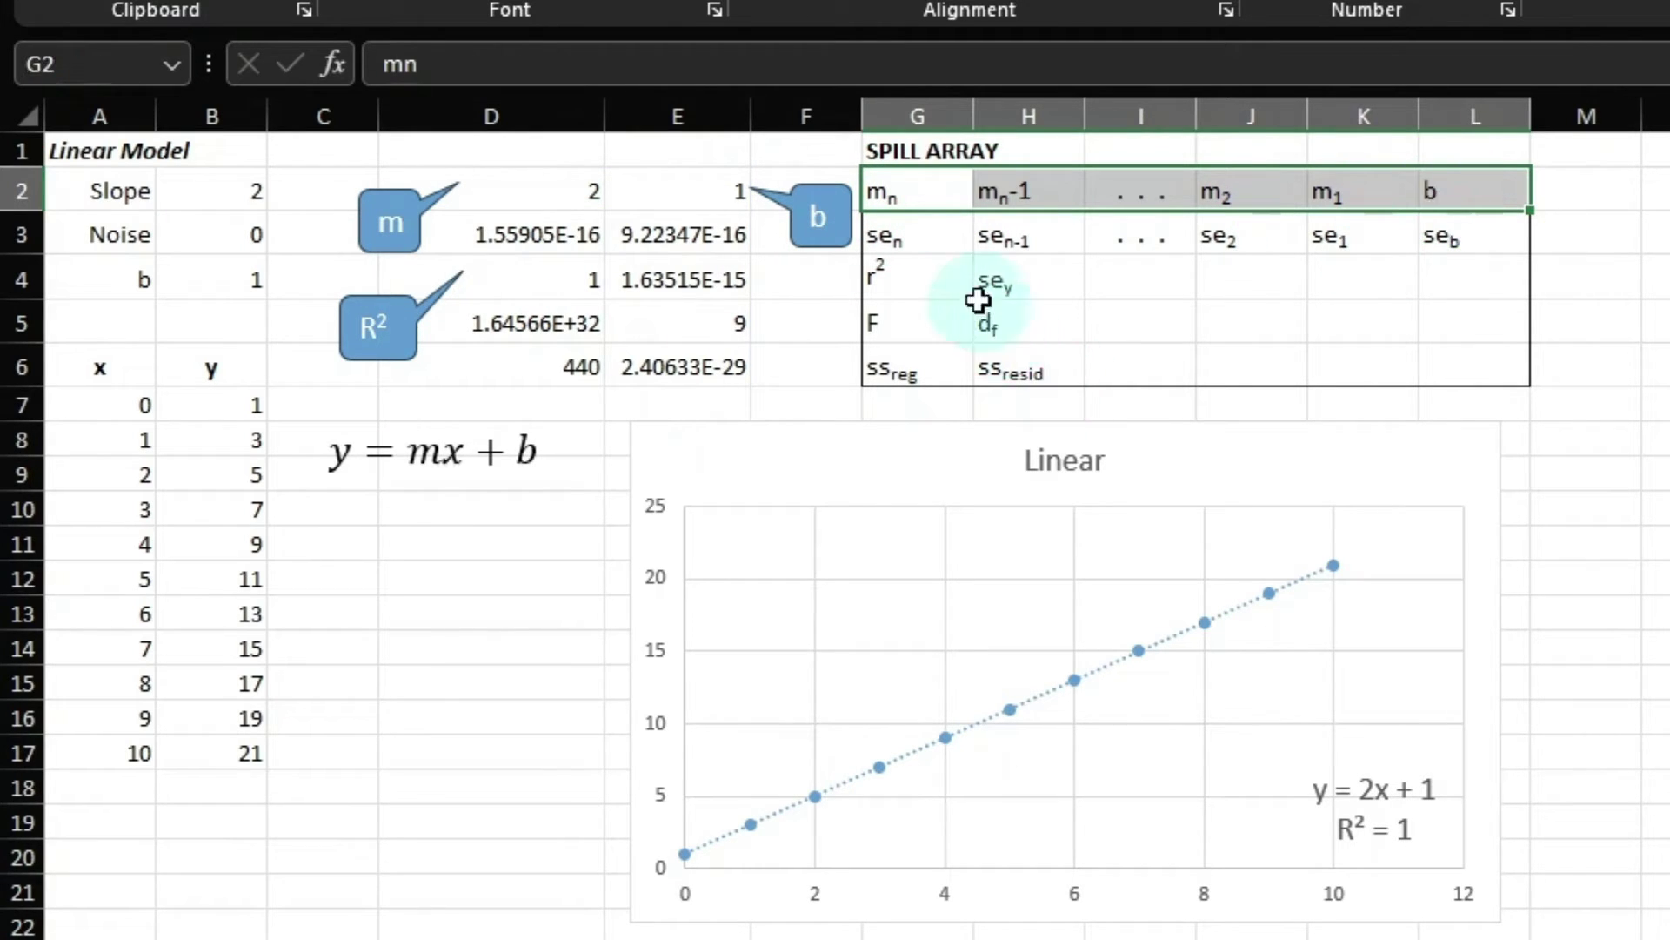
{"action": "left_click_drag", "start_coordinate": [883, 233], "coordinate": [1459, 246]}
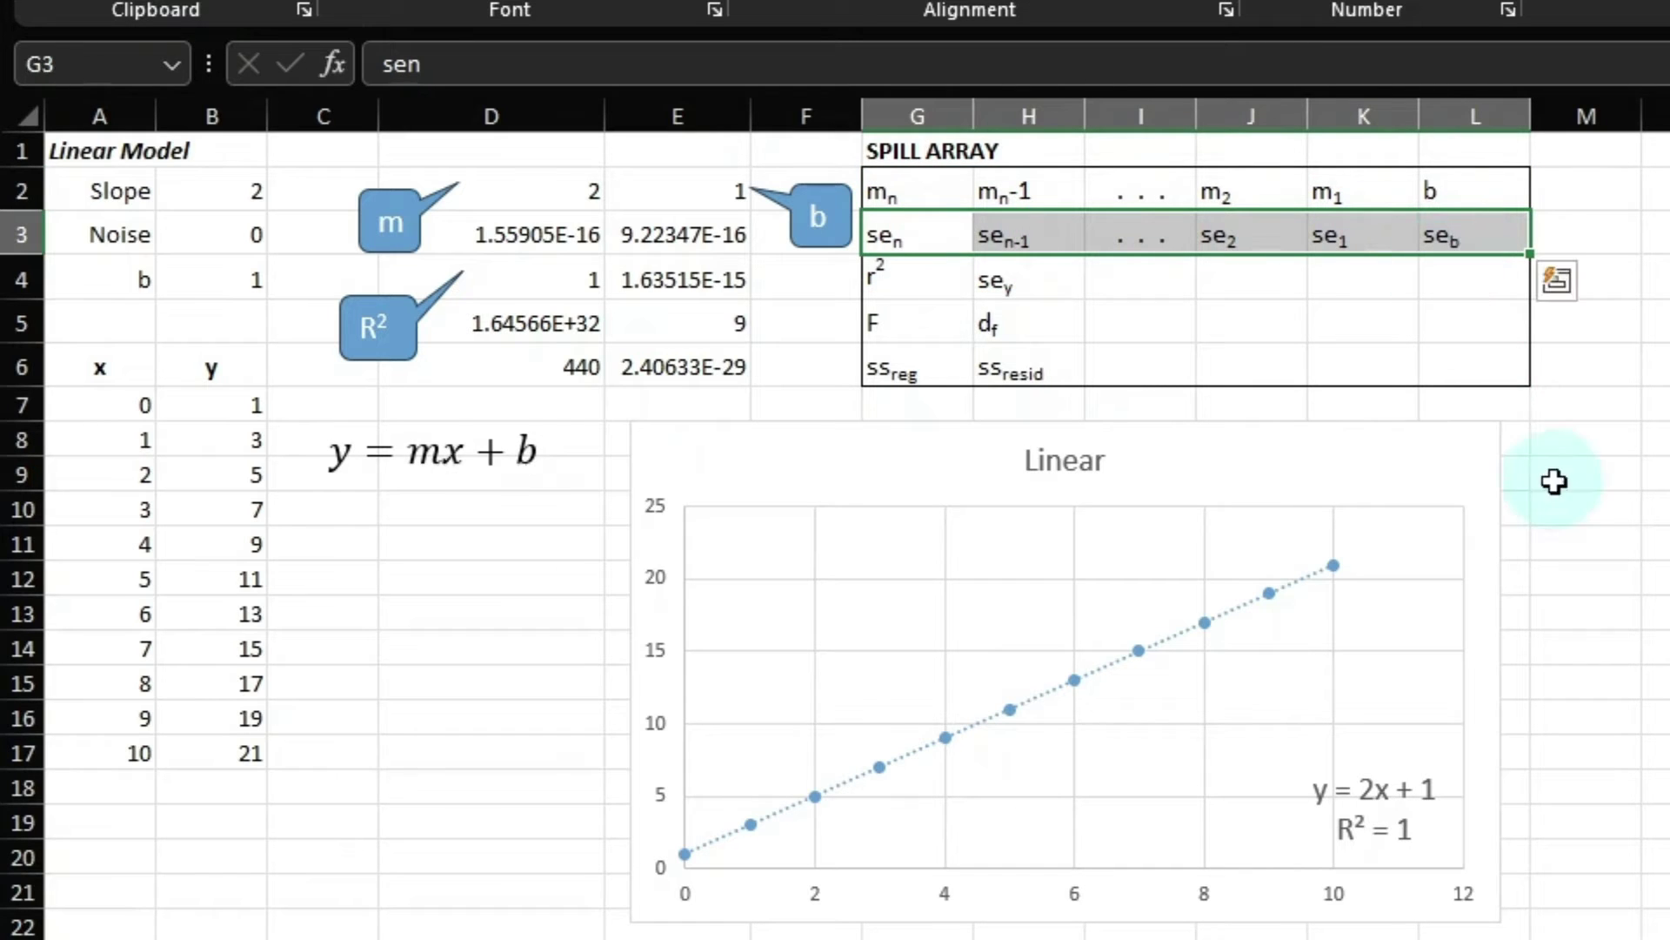
{"action": "left_click", "coordinate": [894, 273]}
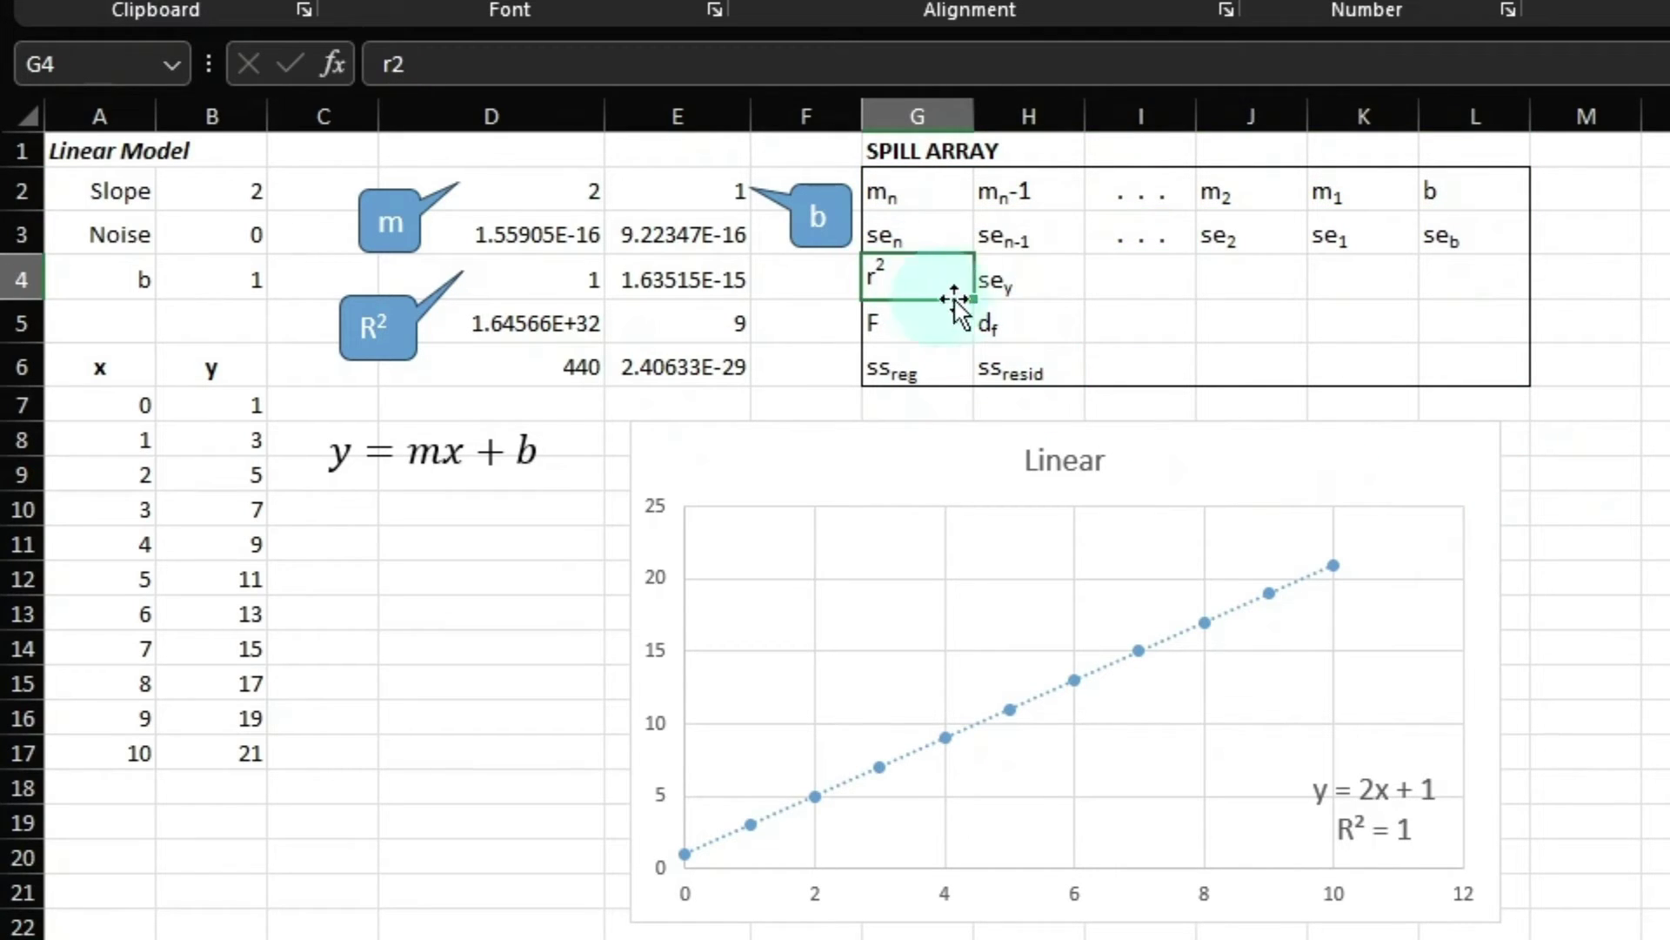
{"action": "left_click", "coordinate": [1040, 289]}
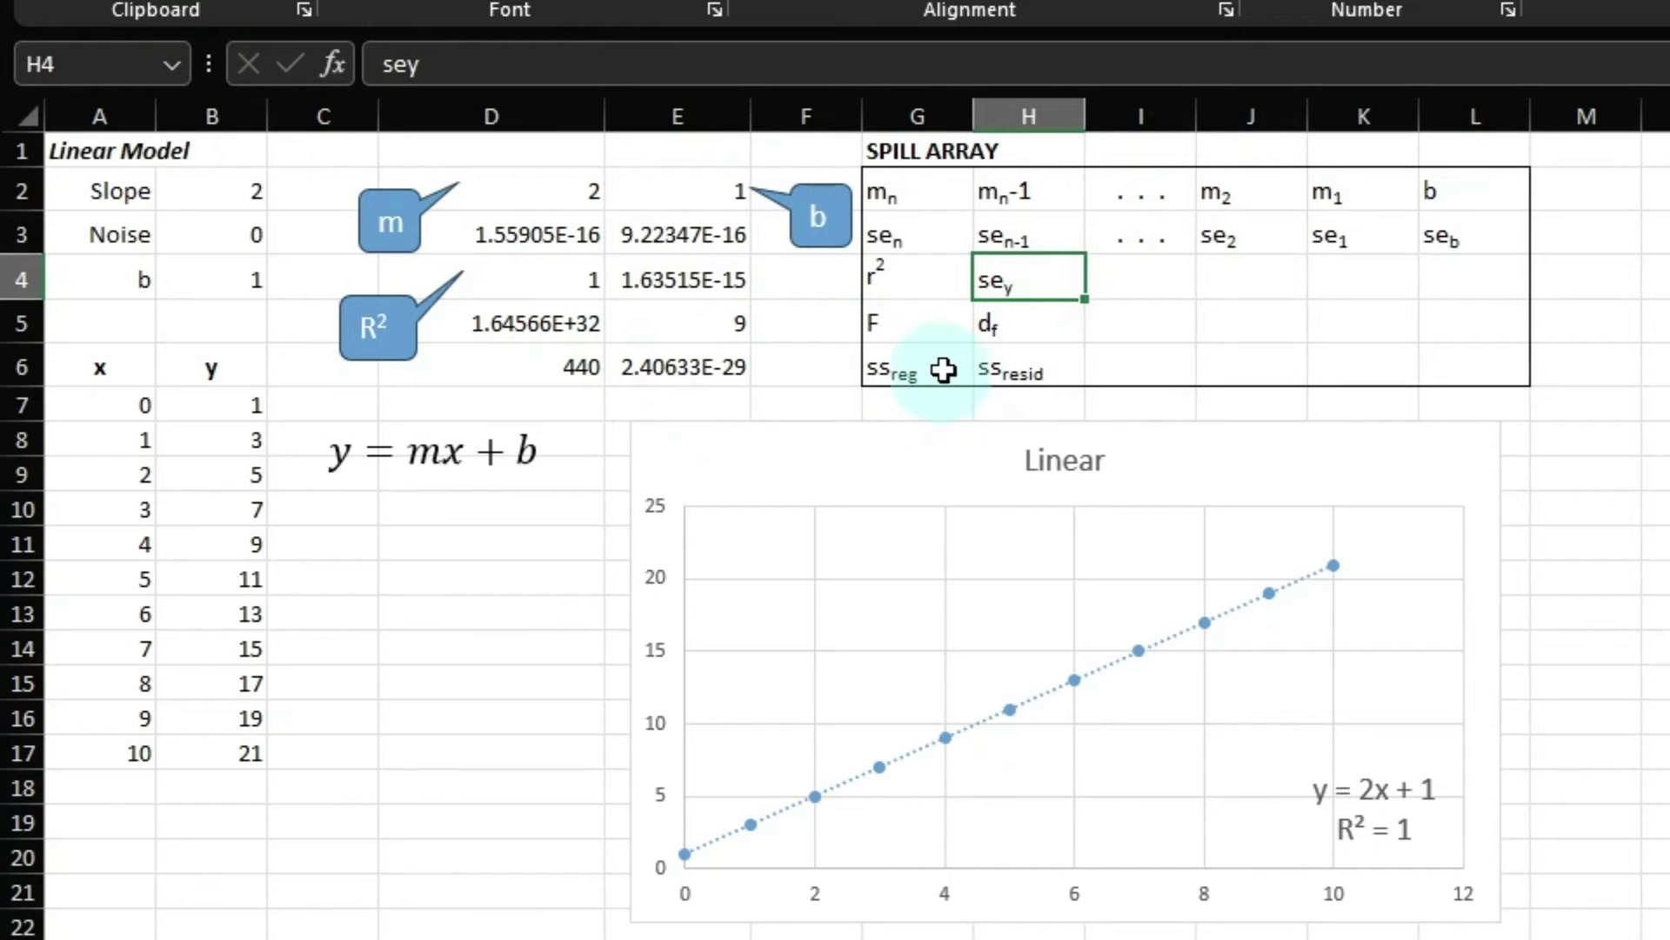
{"action": "left_click", "coordinate": [914, 328]}
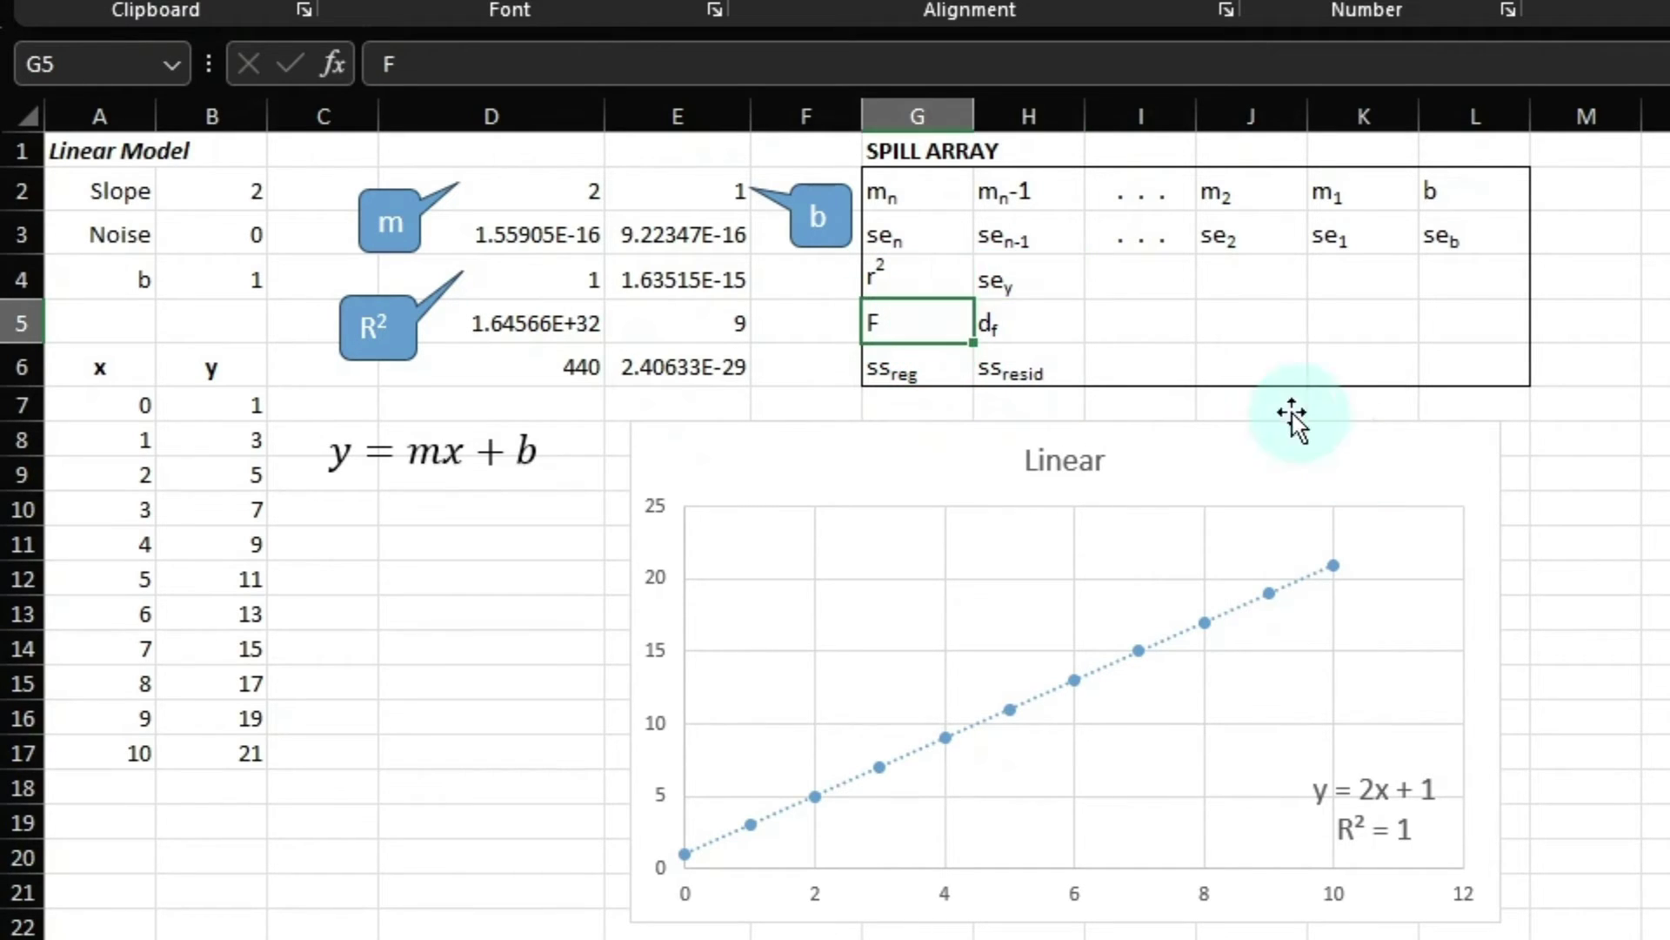
{"action": "left_click", "coordinate": [1015, 325]}
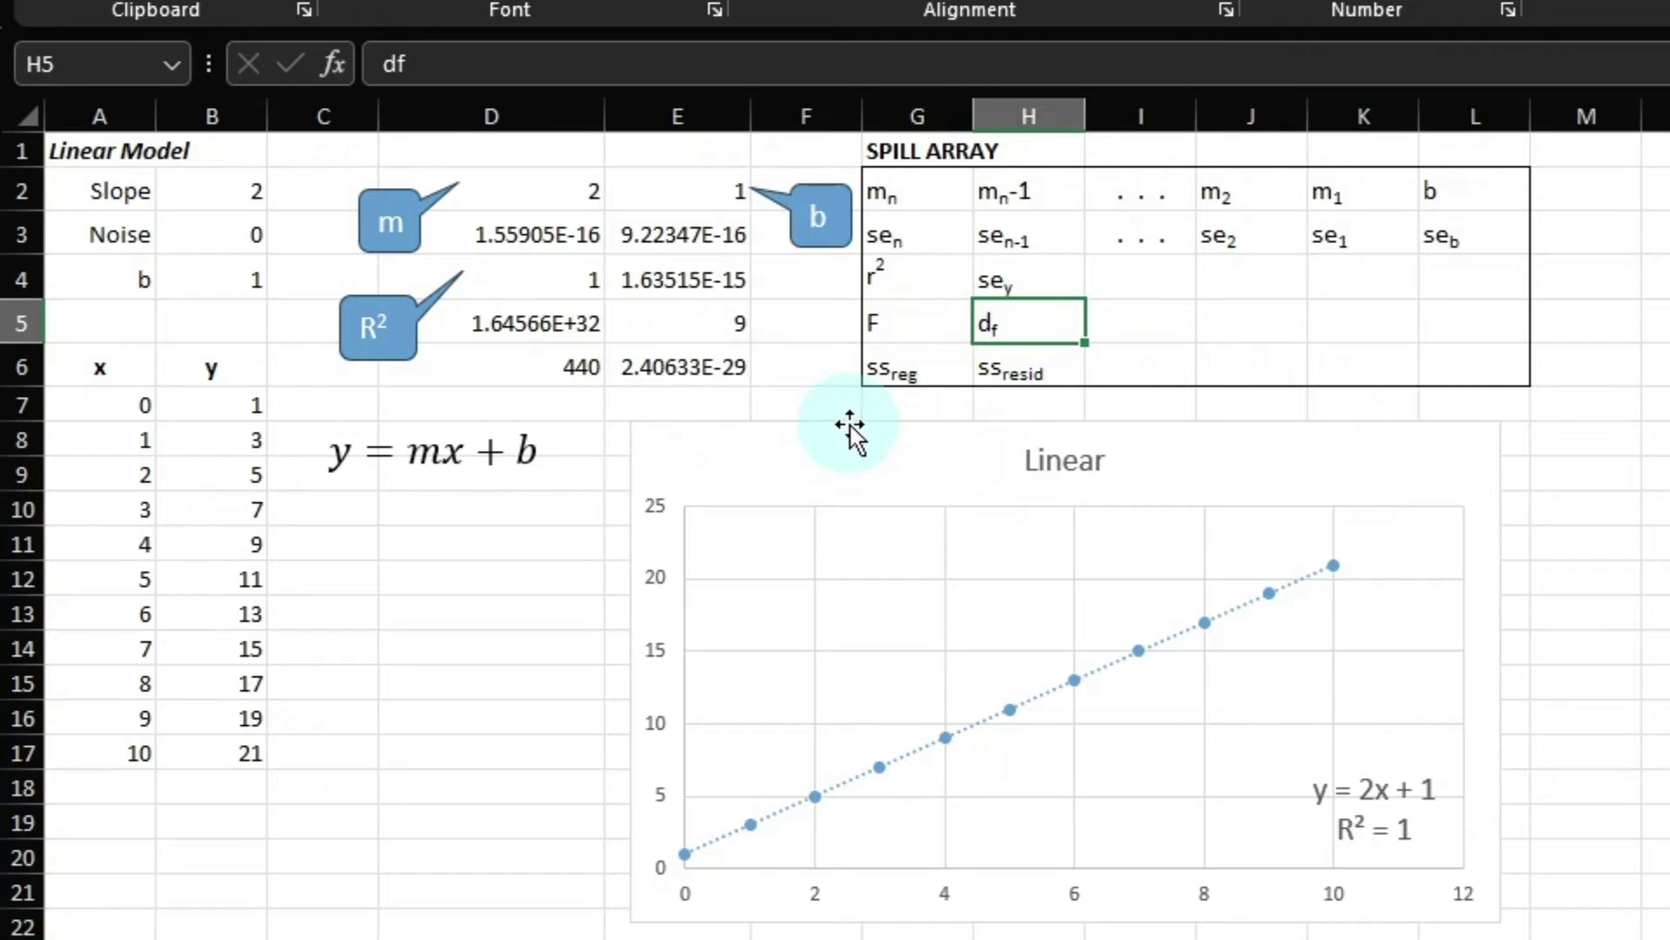
{"action": "left_click", "coordinate": [896, 366]}
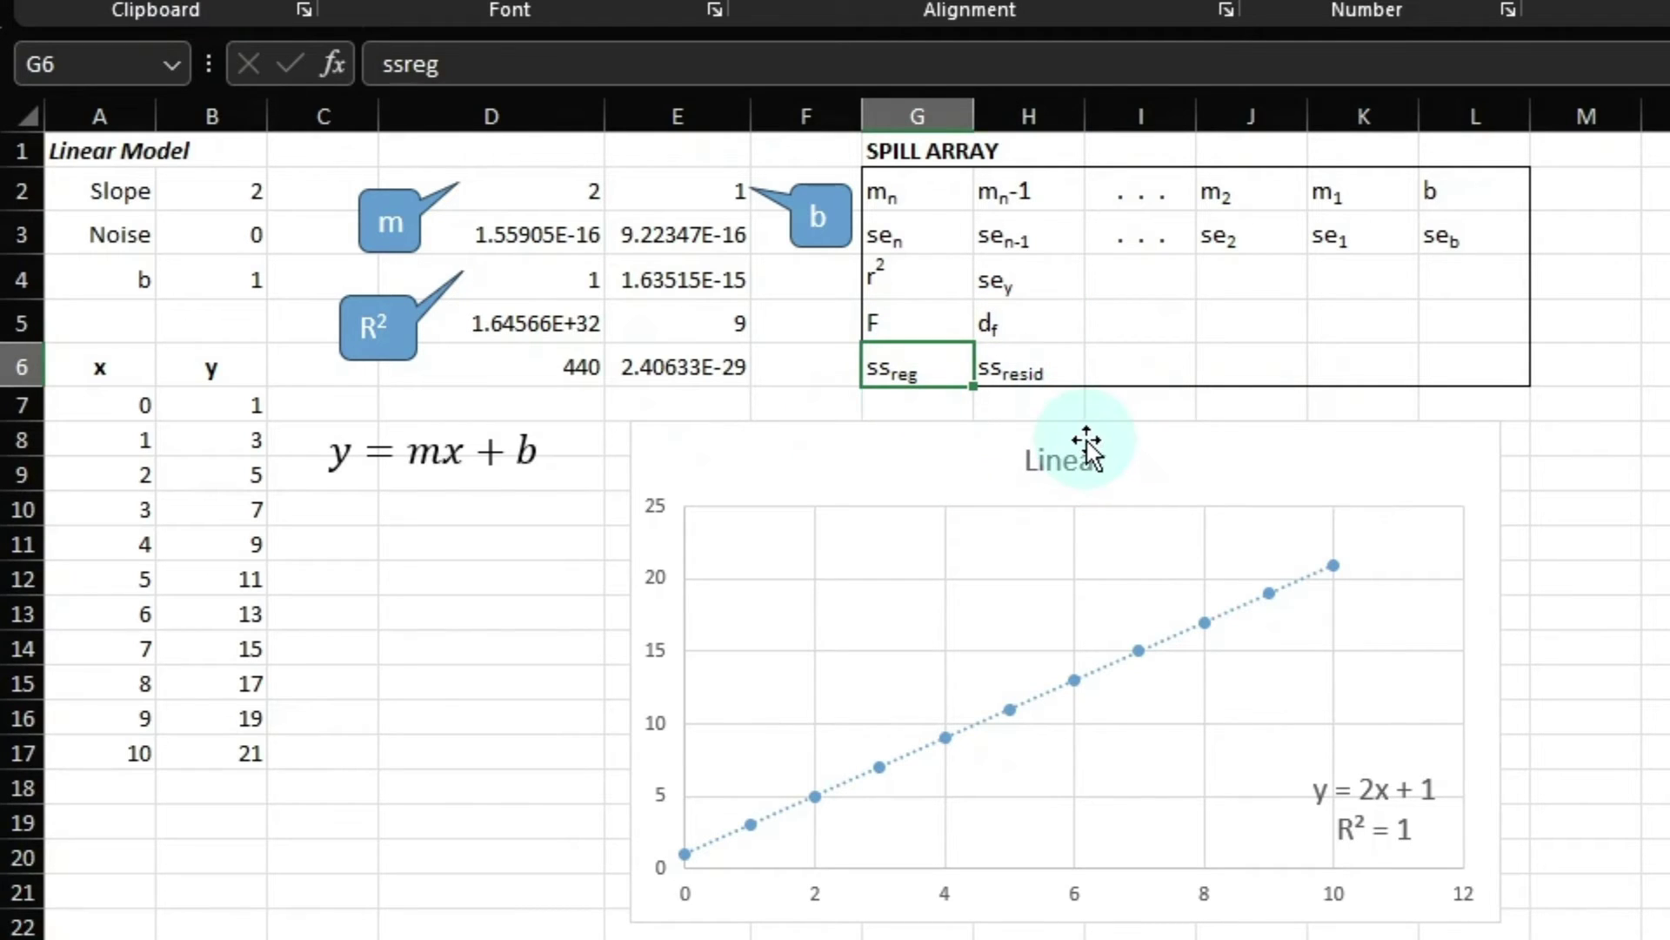
{"action": "left_click", "coordinate": [1025, 366]}
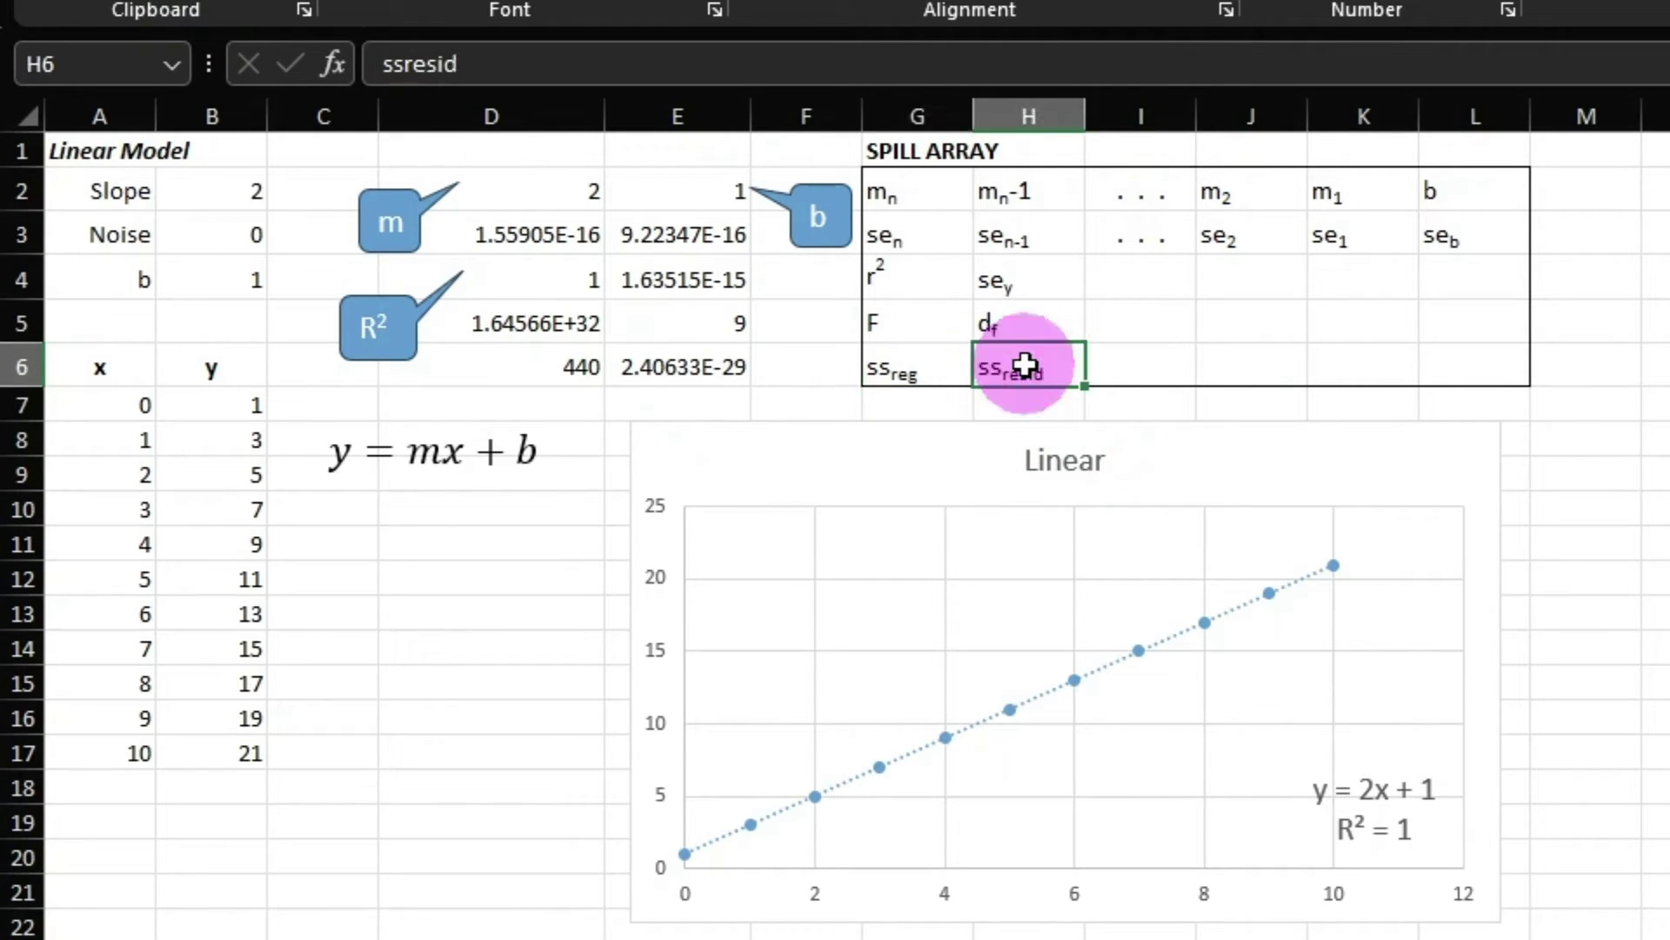
- Set the Noise value in B3 to .2
{"action": "left_click", "coordinate": [231, 235]}
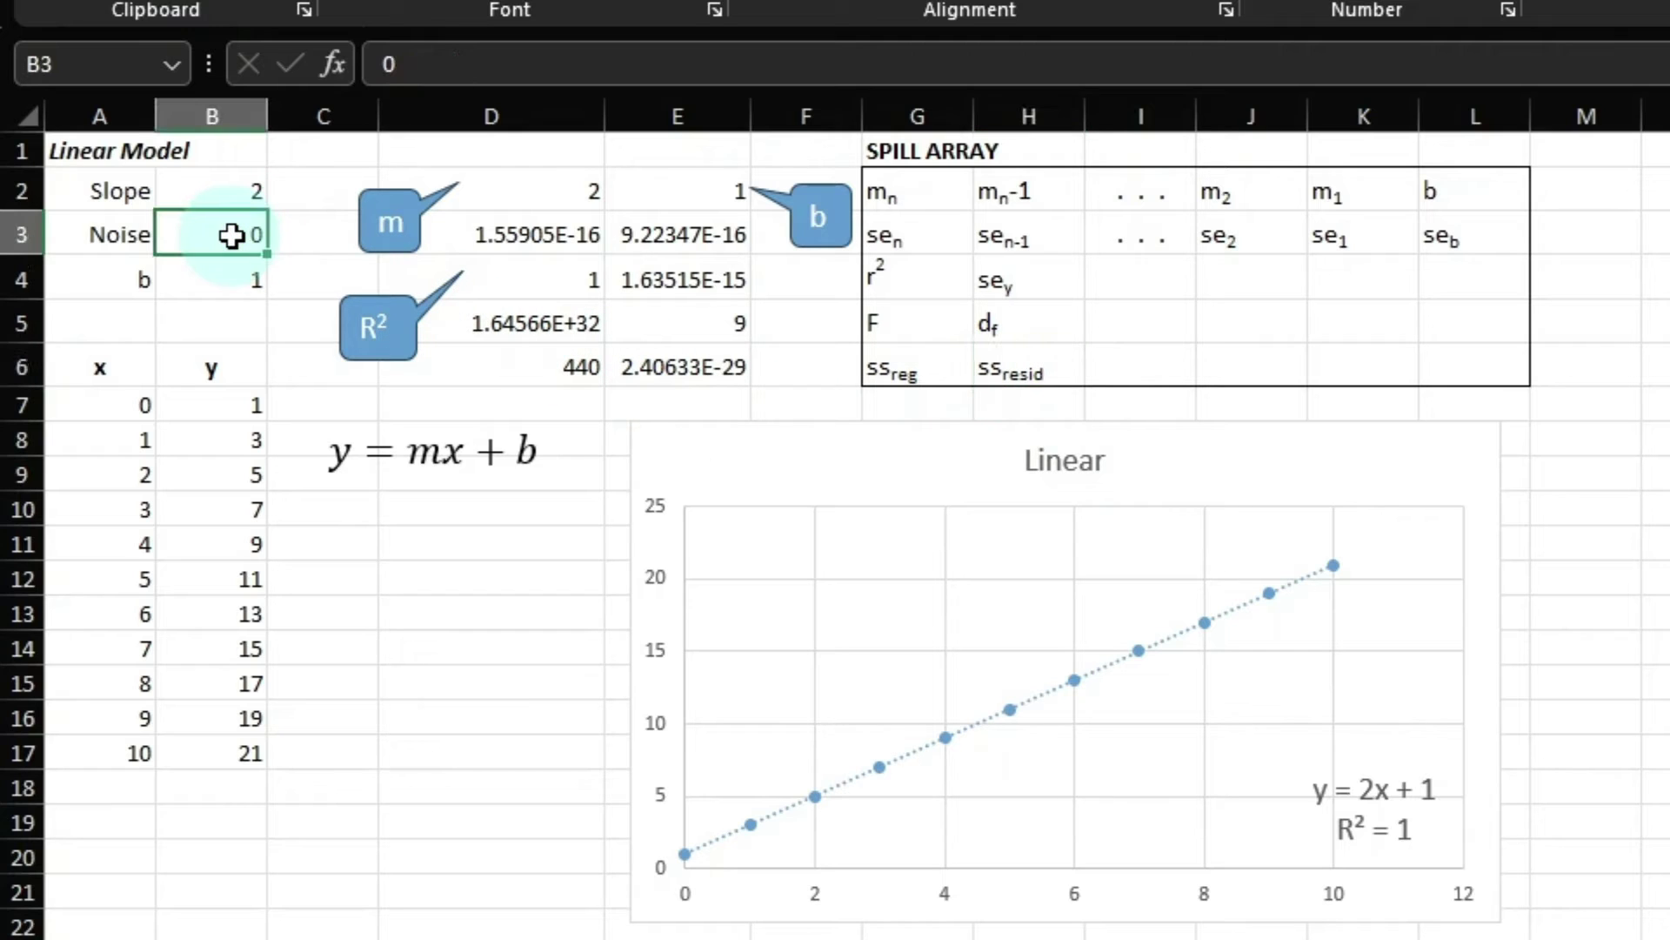
{"action": "type", "text": ".2"}
{"action": "key", "text": "Return"}
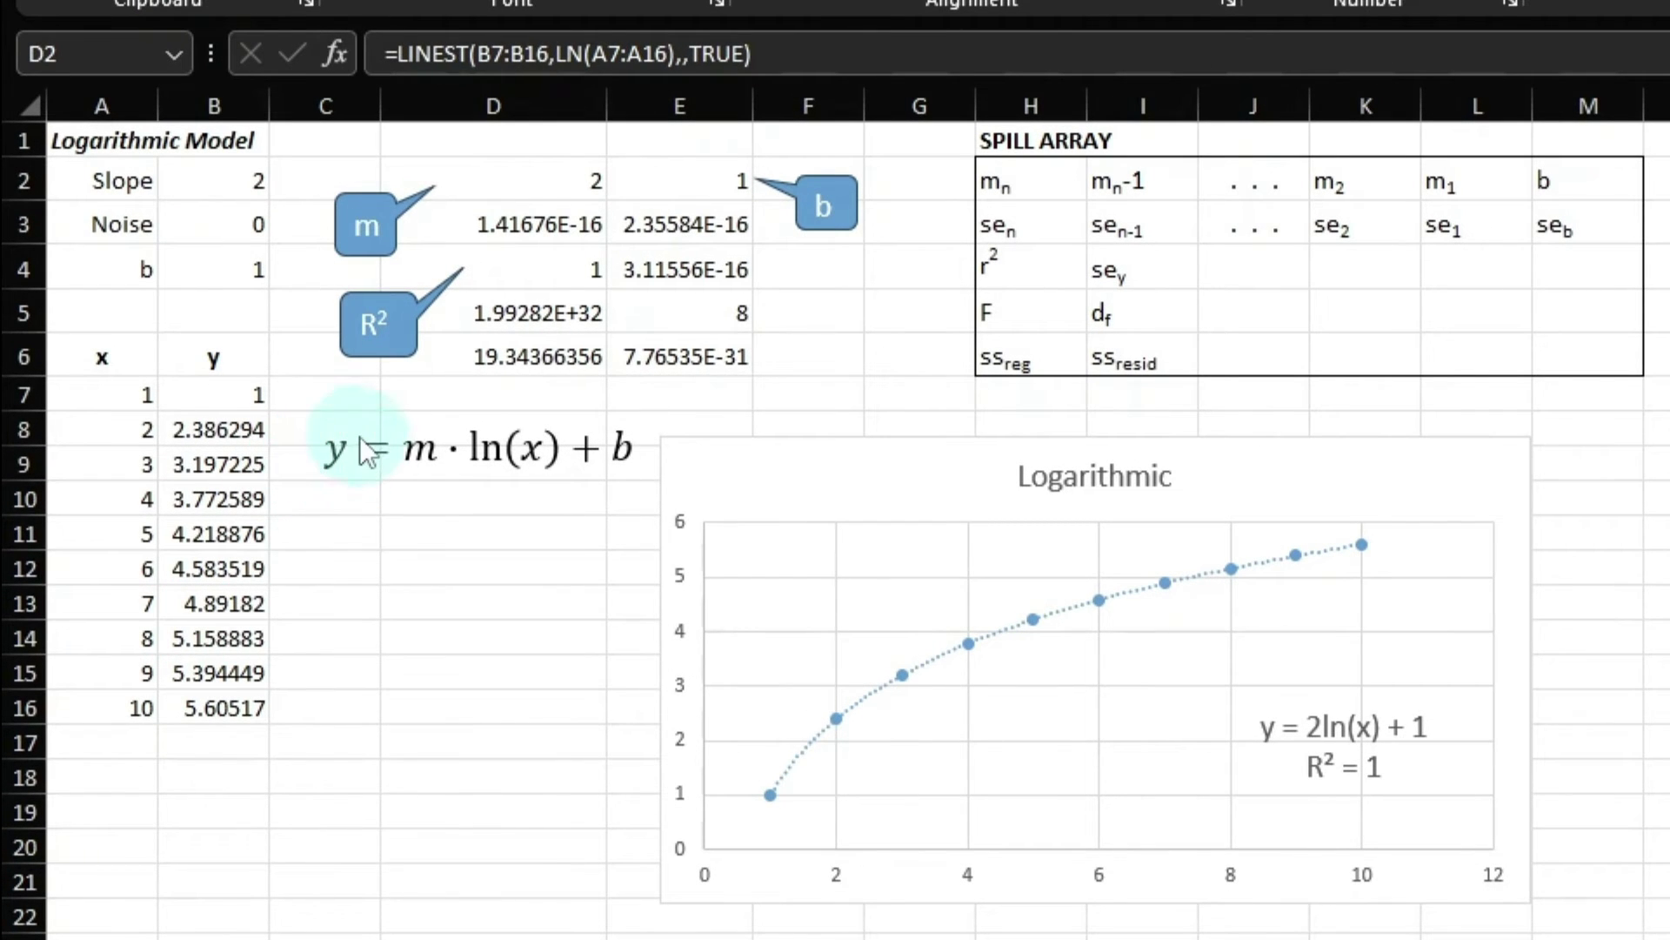
{"action": "left_click", "coordinate": [358, 436]}
{"action": "left_click", "coordinate": [516, 645]}
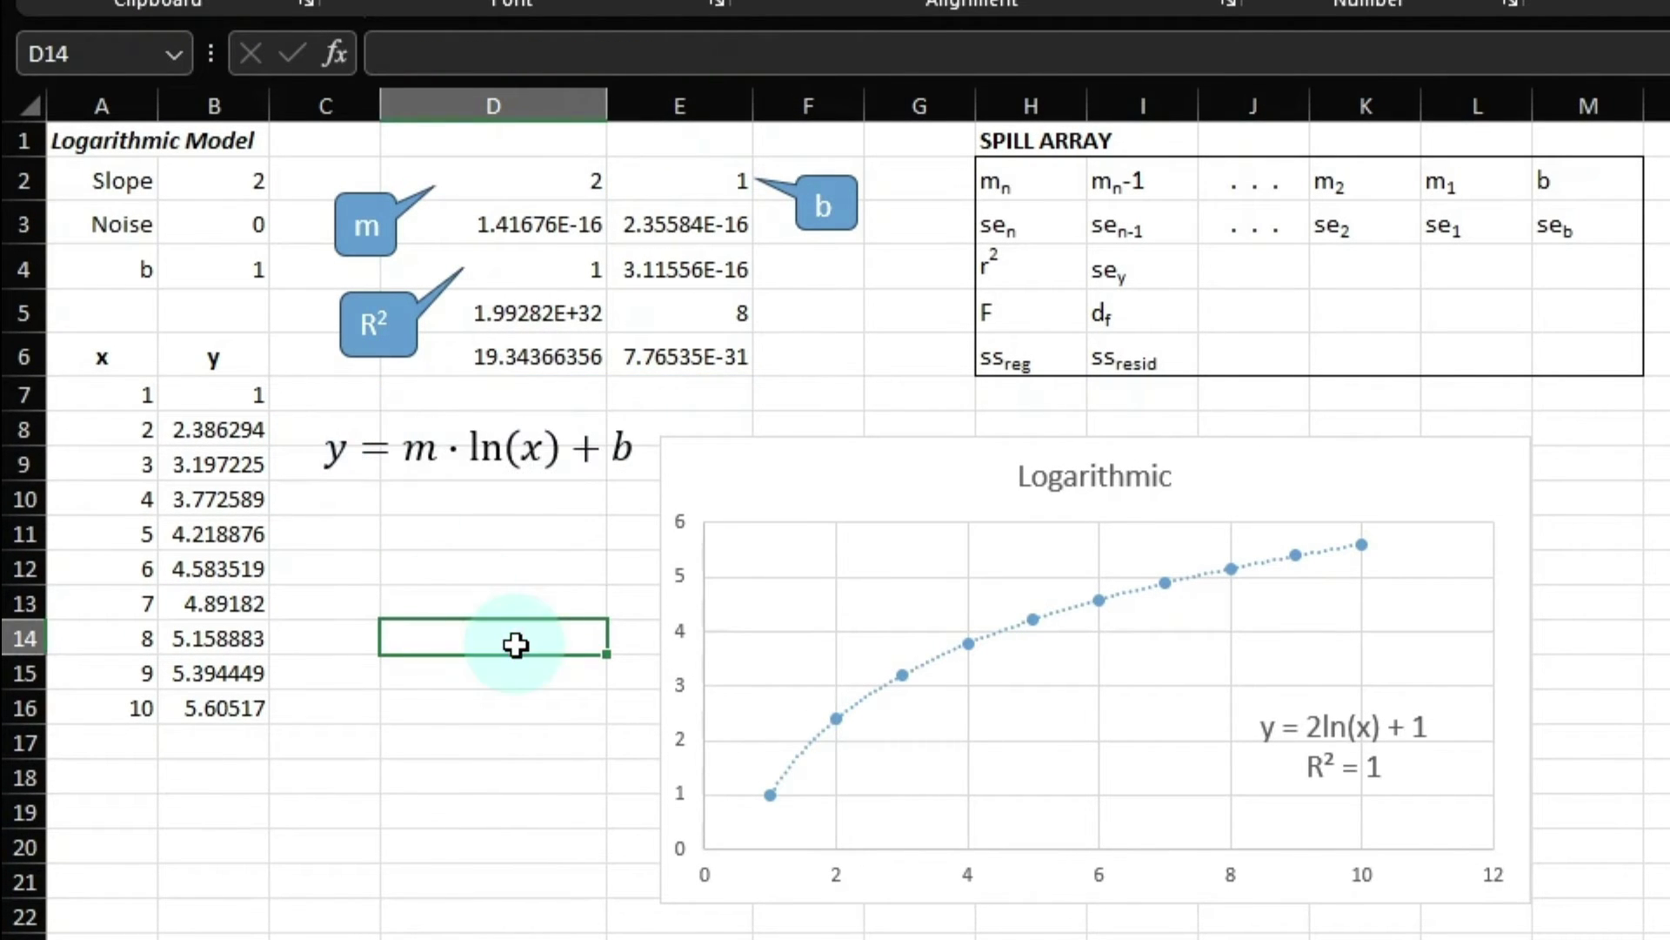
{"action": "left_click", "coordinate": [252, 396]}
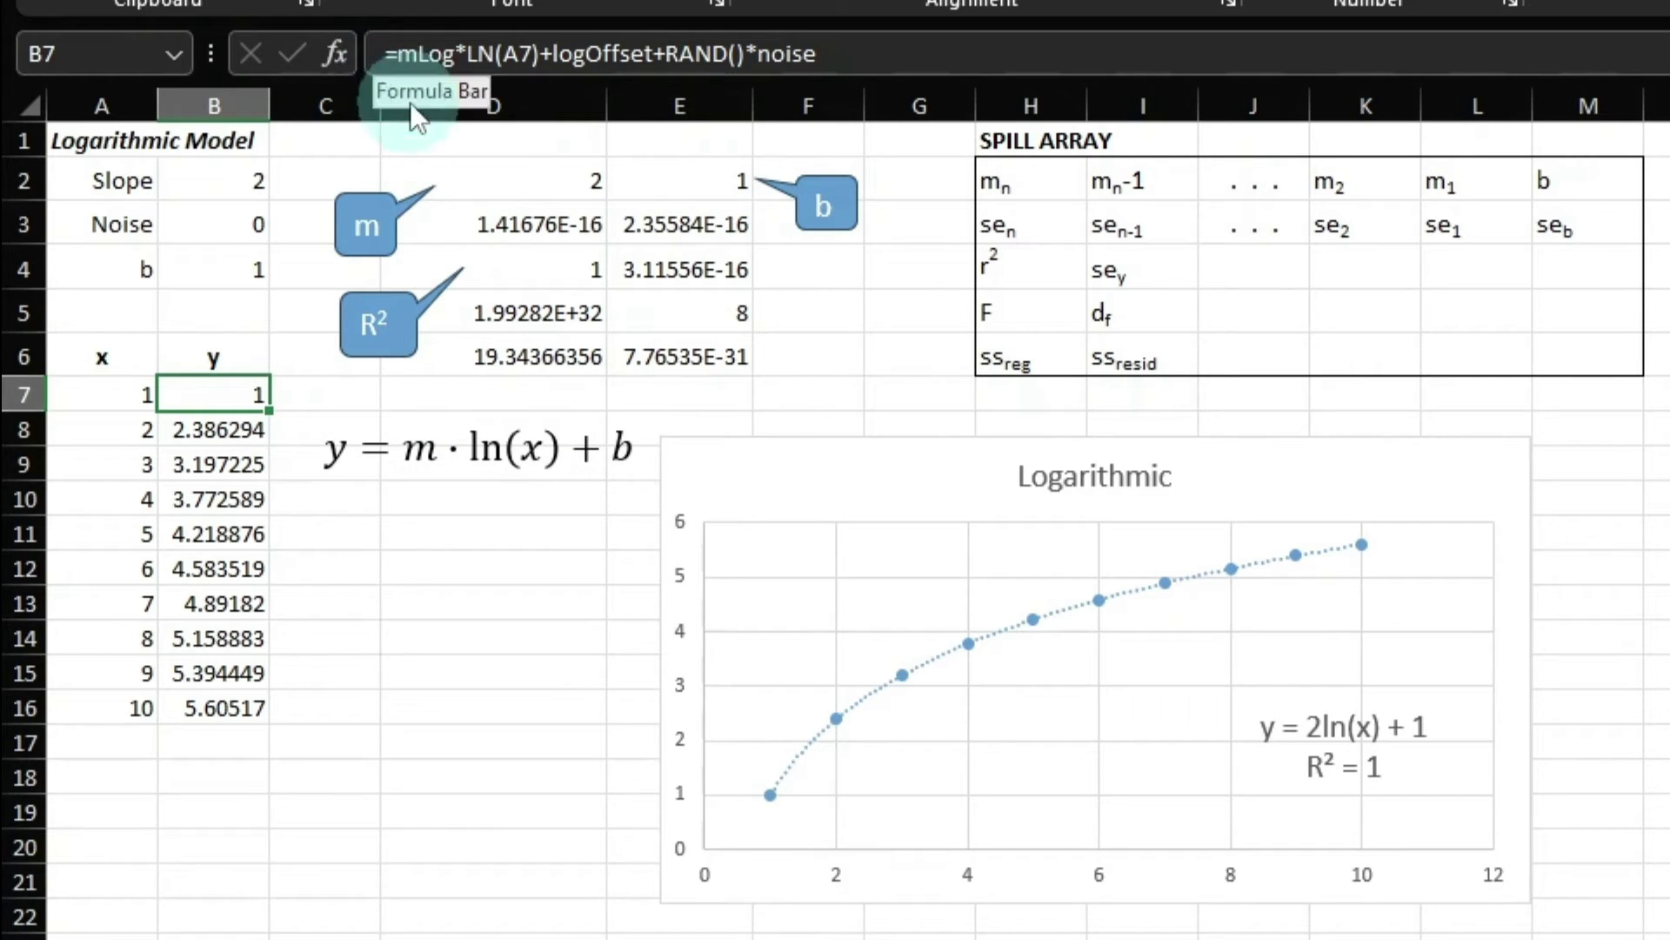
{"action": "left_click", "coordinate": [499, 178]}
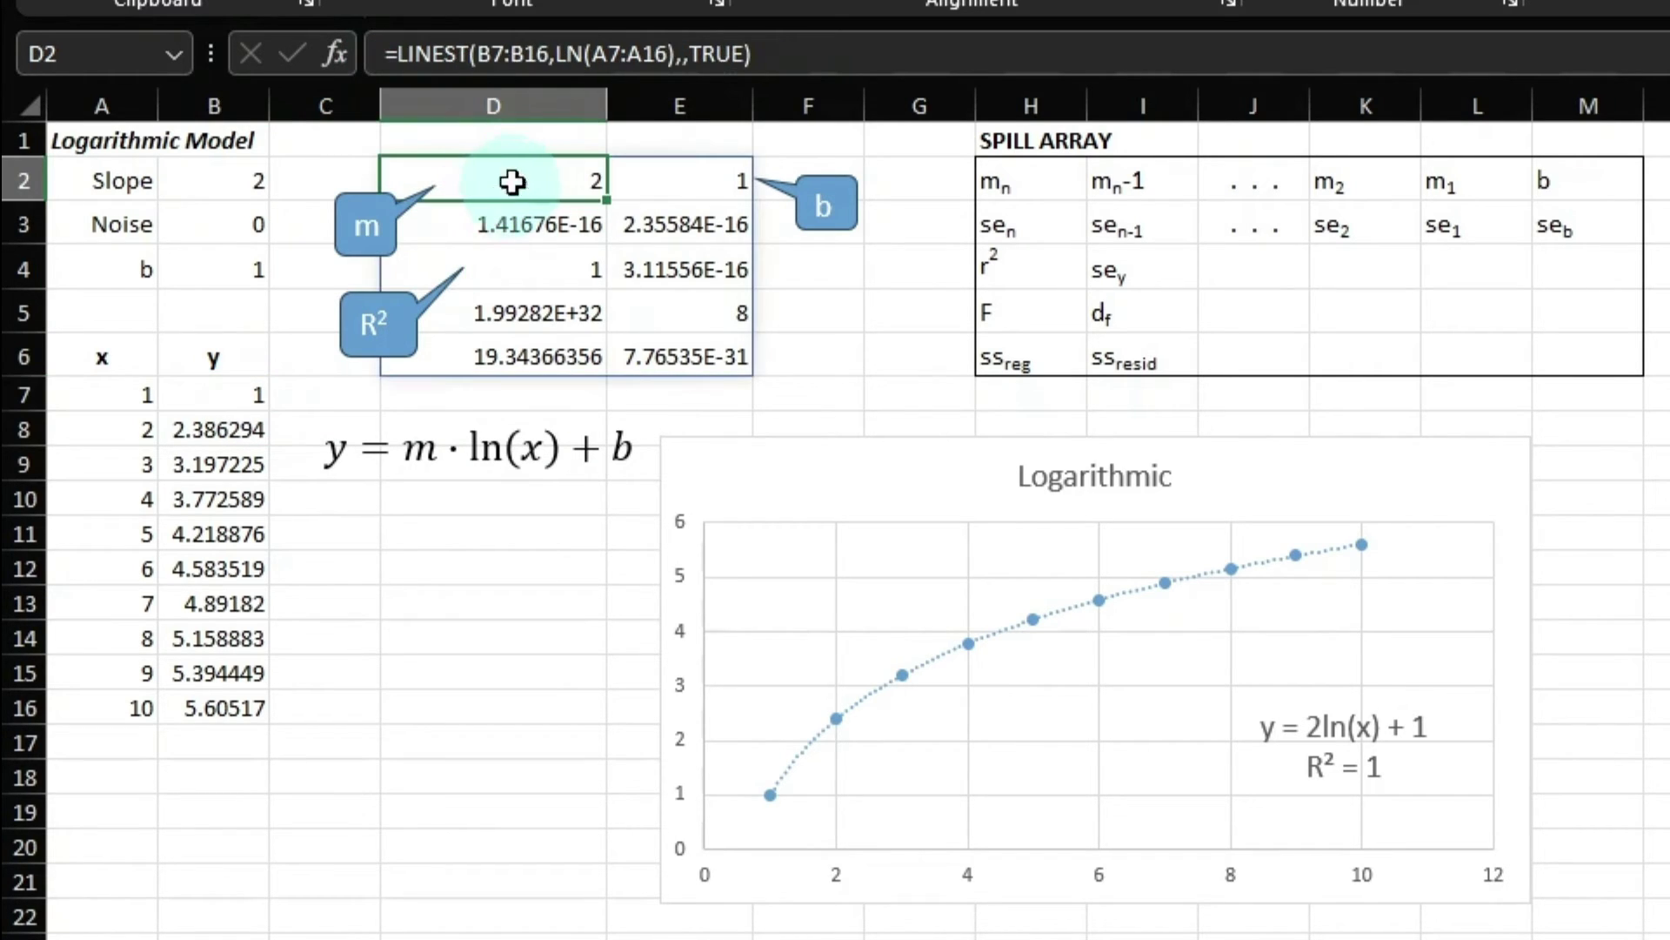
{"action": "left_click_drag", "start_coordinate": [555, 54], "coordinate": [668, 57]}
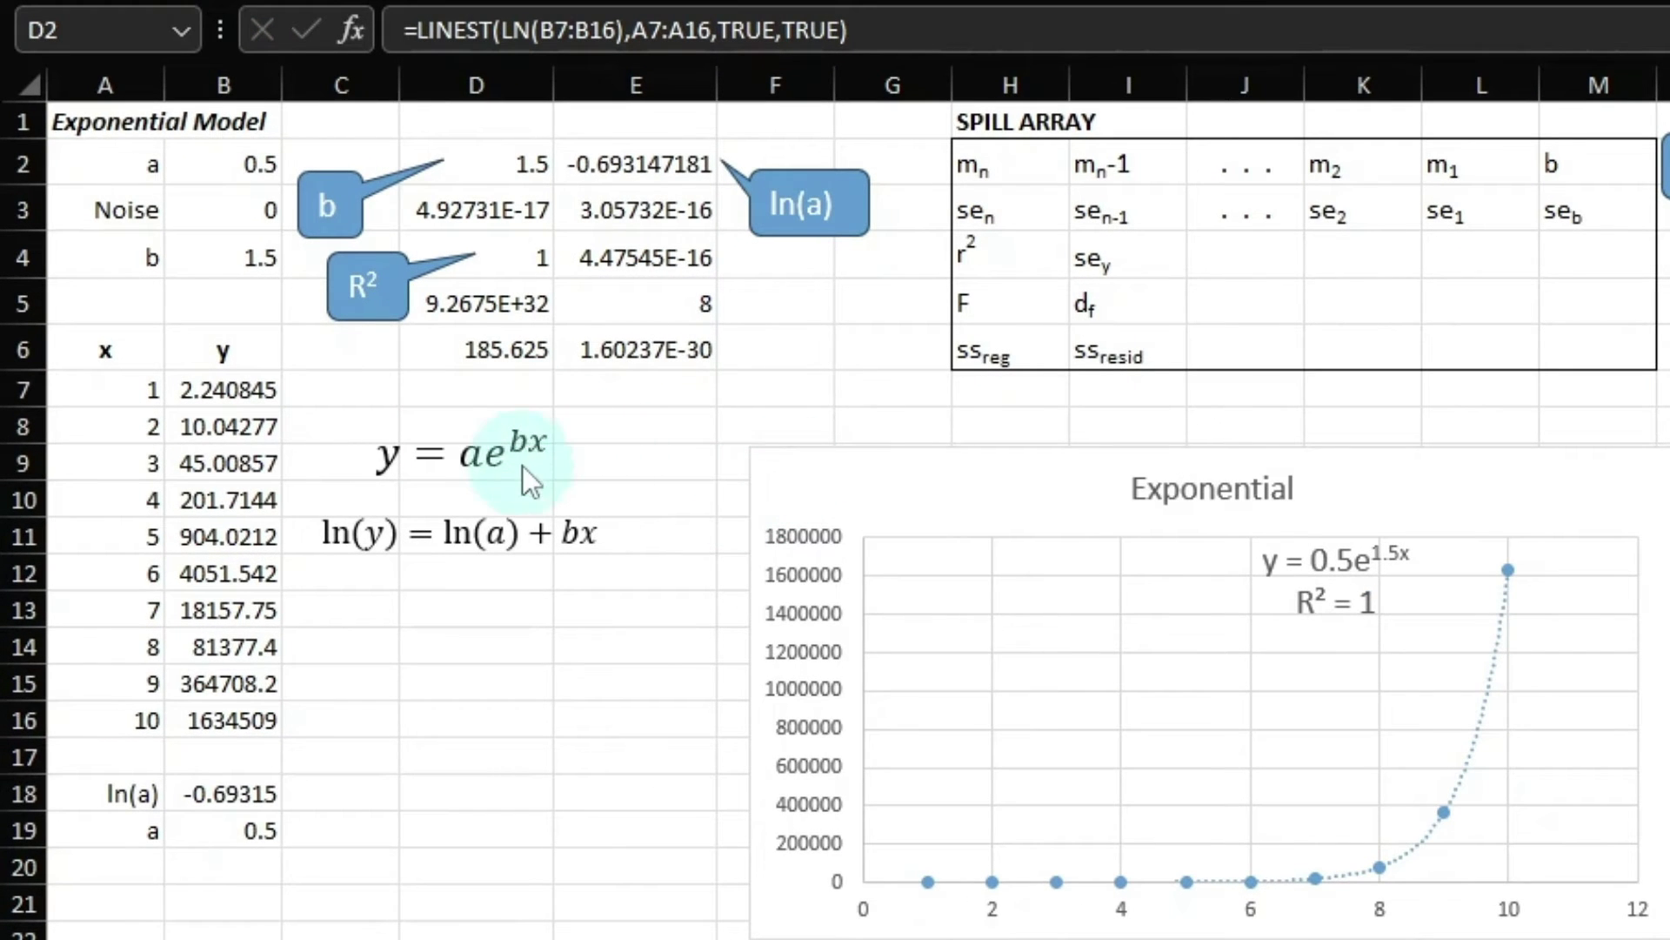
- Review the exponential model equation, the first y formula and the linearised ln(y) equation
{"action": "left_click", "coordinate": [495, 436]}
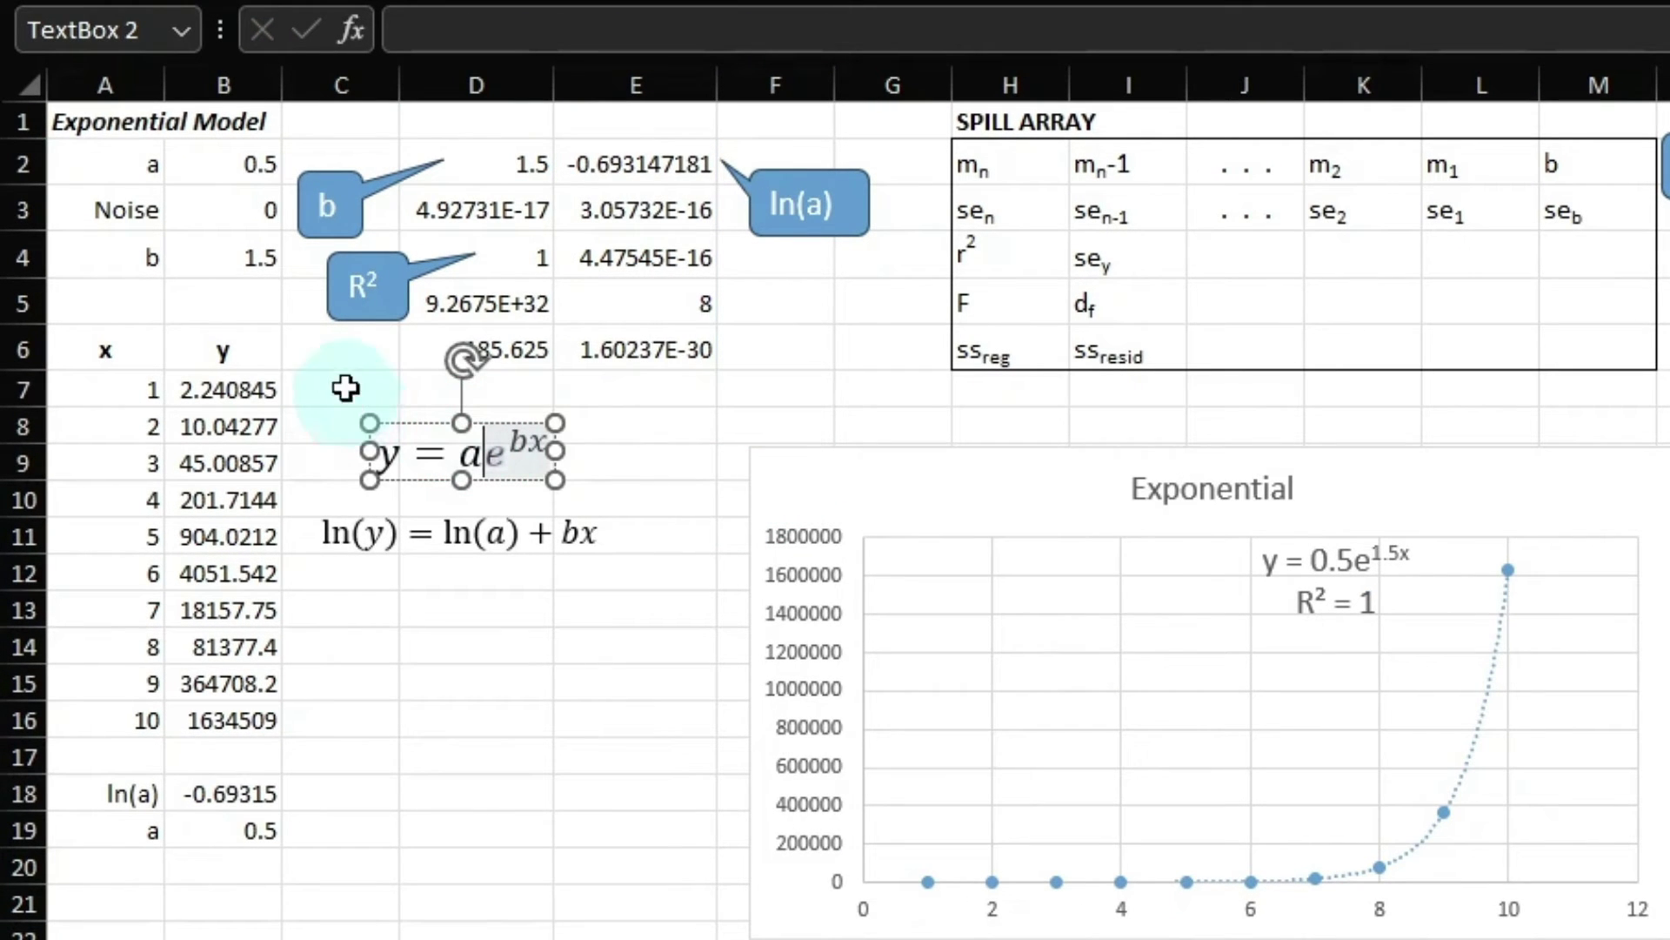
{"action": "left_click", "coordinate": [239, 390]}
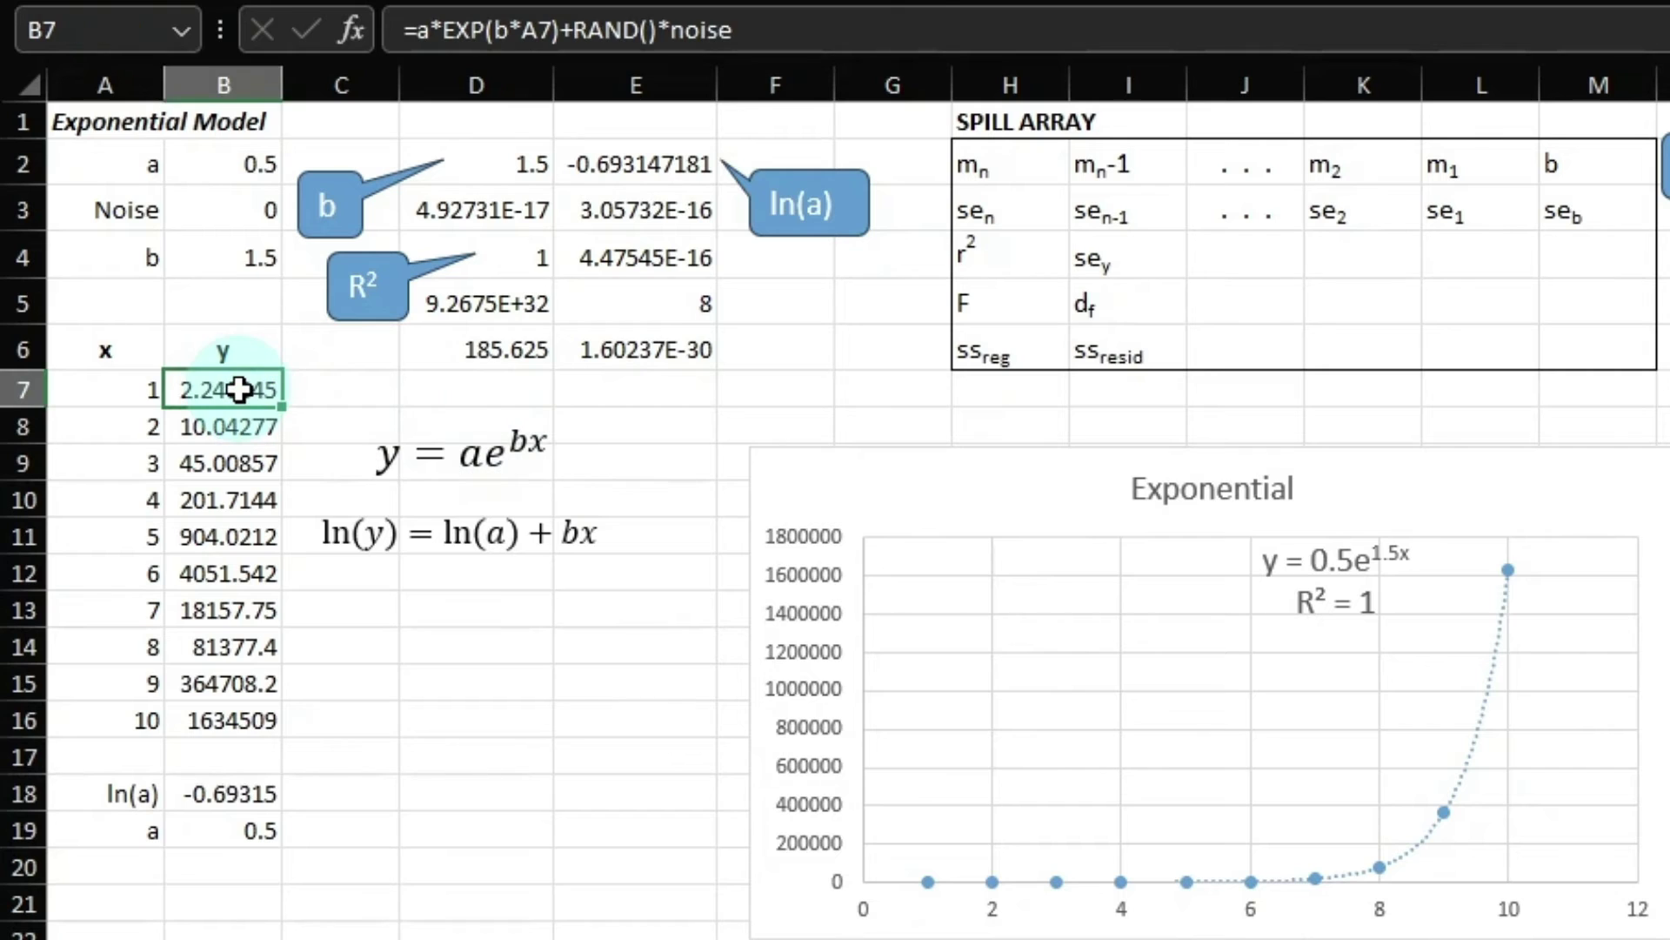
{"action": "left_click", "coordinate": [386, 532]}
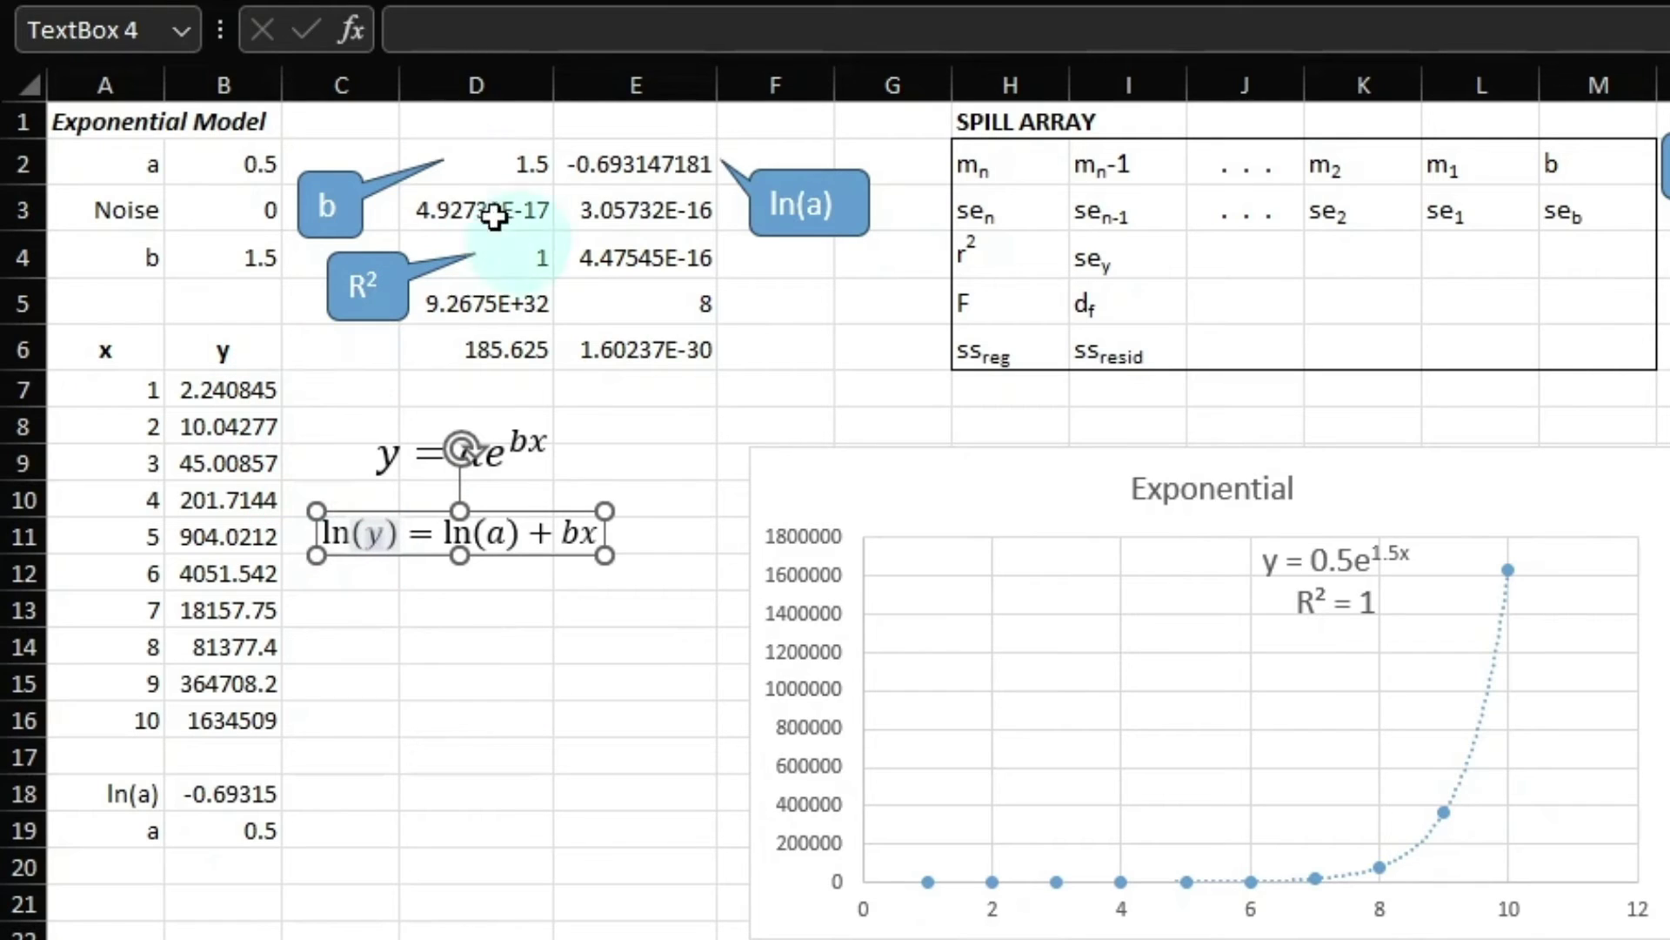
- Inspect D2's LINEST on LN(B7:B16), the ln(a) intercept in E2 and a in B19
{"action": "left_click", "coordinate": [468, 160]}
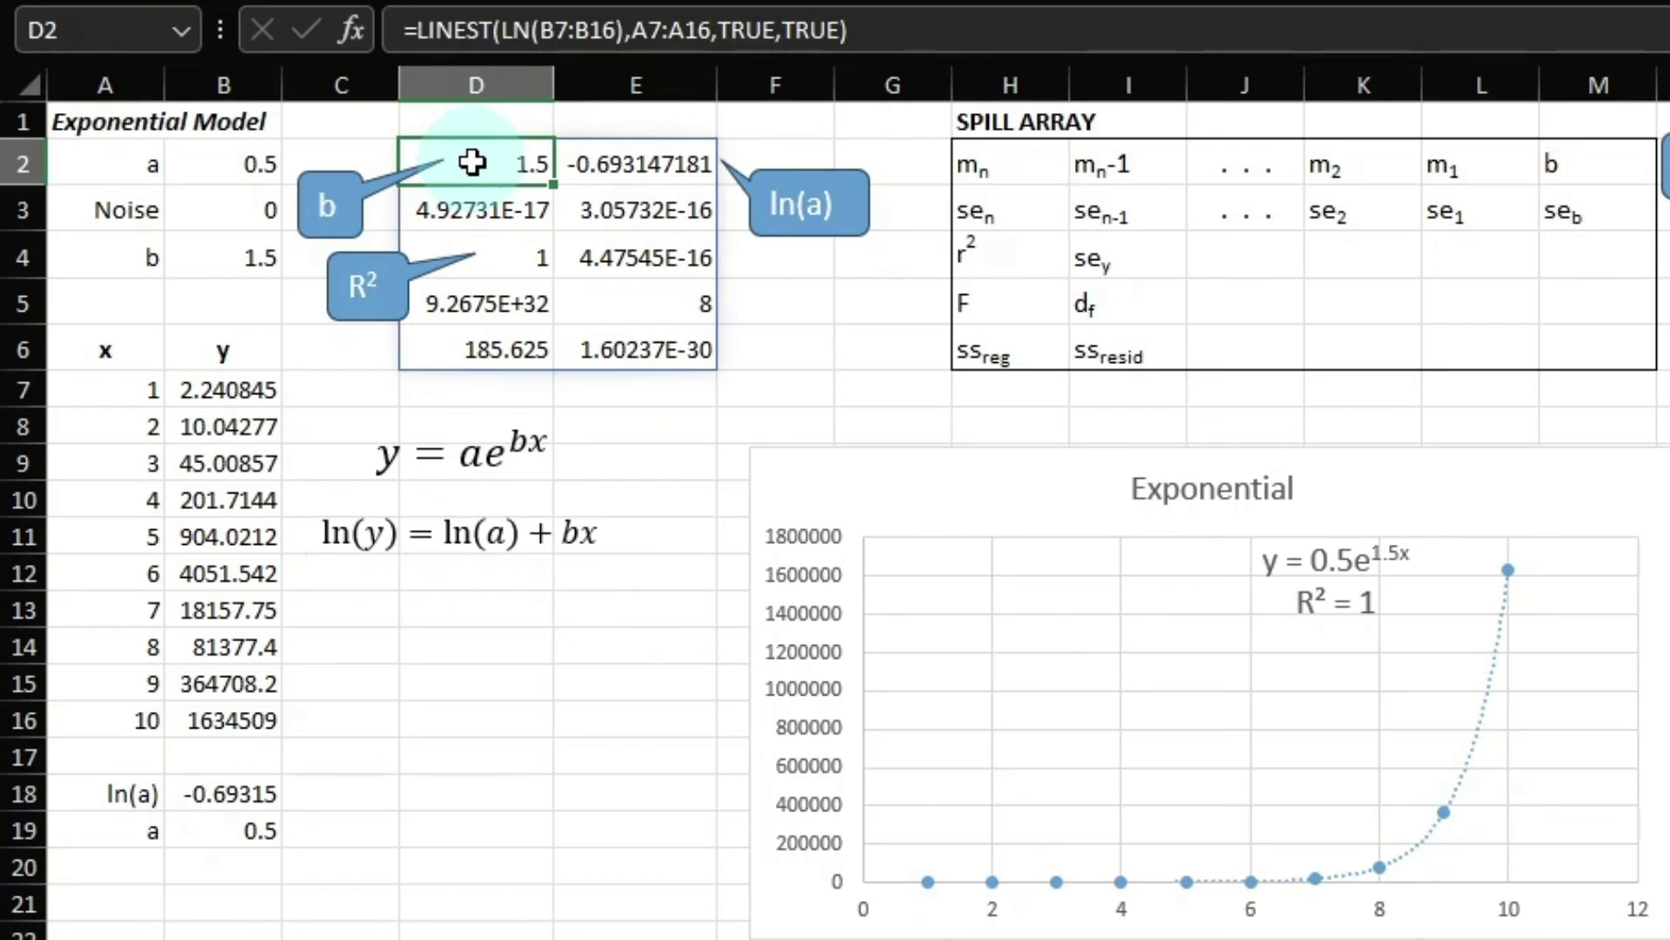
{"action": "left_click_drag", "start_coordinate": [503, 30], "coordinate": [618, 23]}
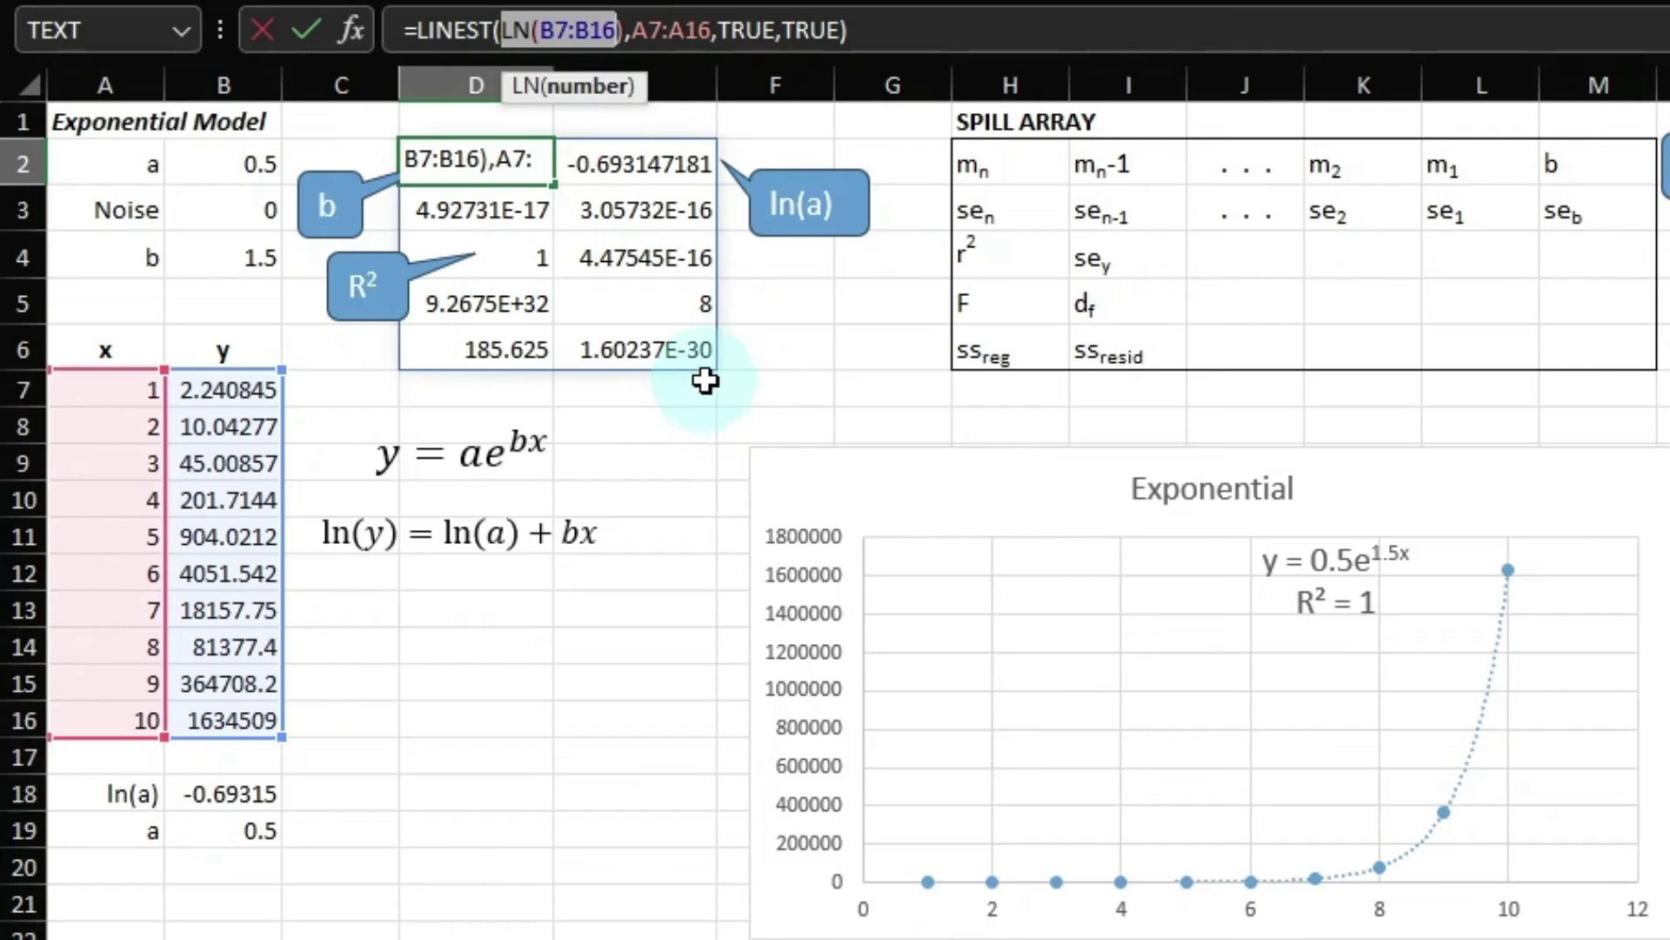
{"action": "key", "text": "Escape"}
{"action": "left_click", "coordinate": [661, 165]}
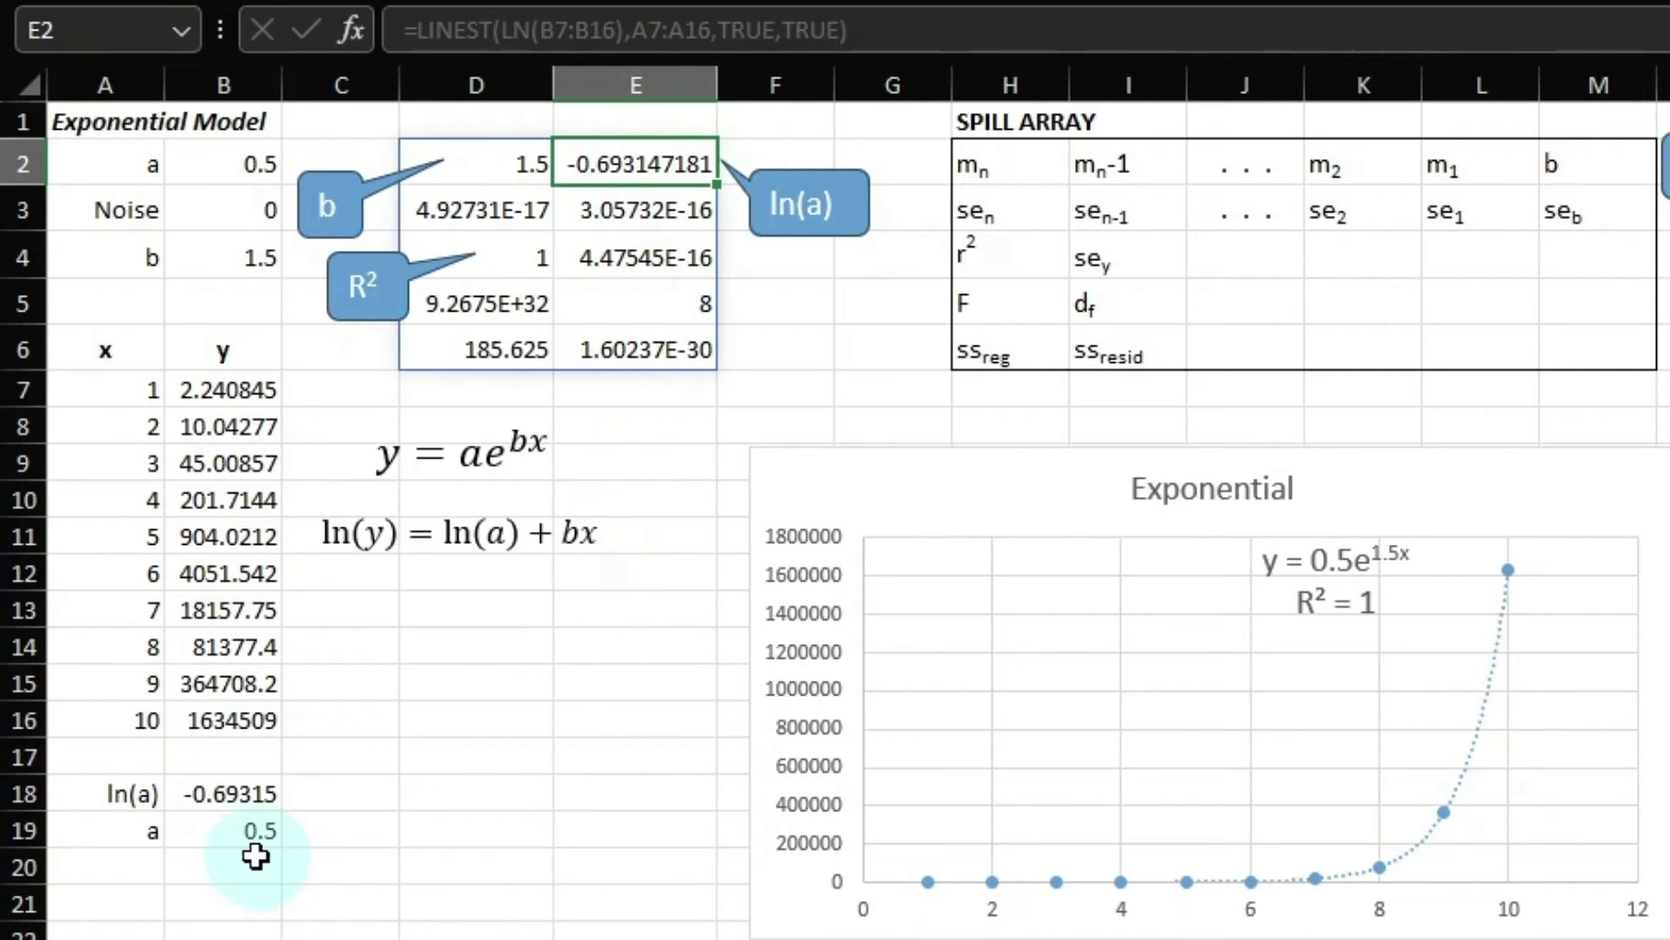
{"action": "left_click", "coordinate": [231, 834]}
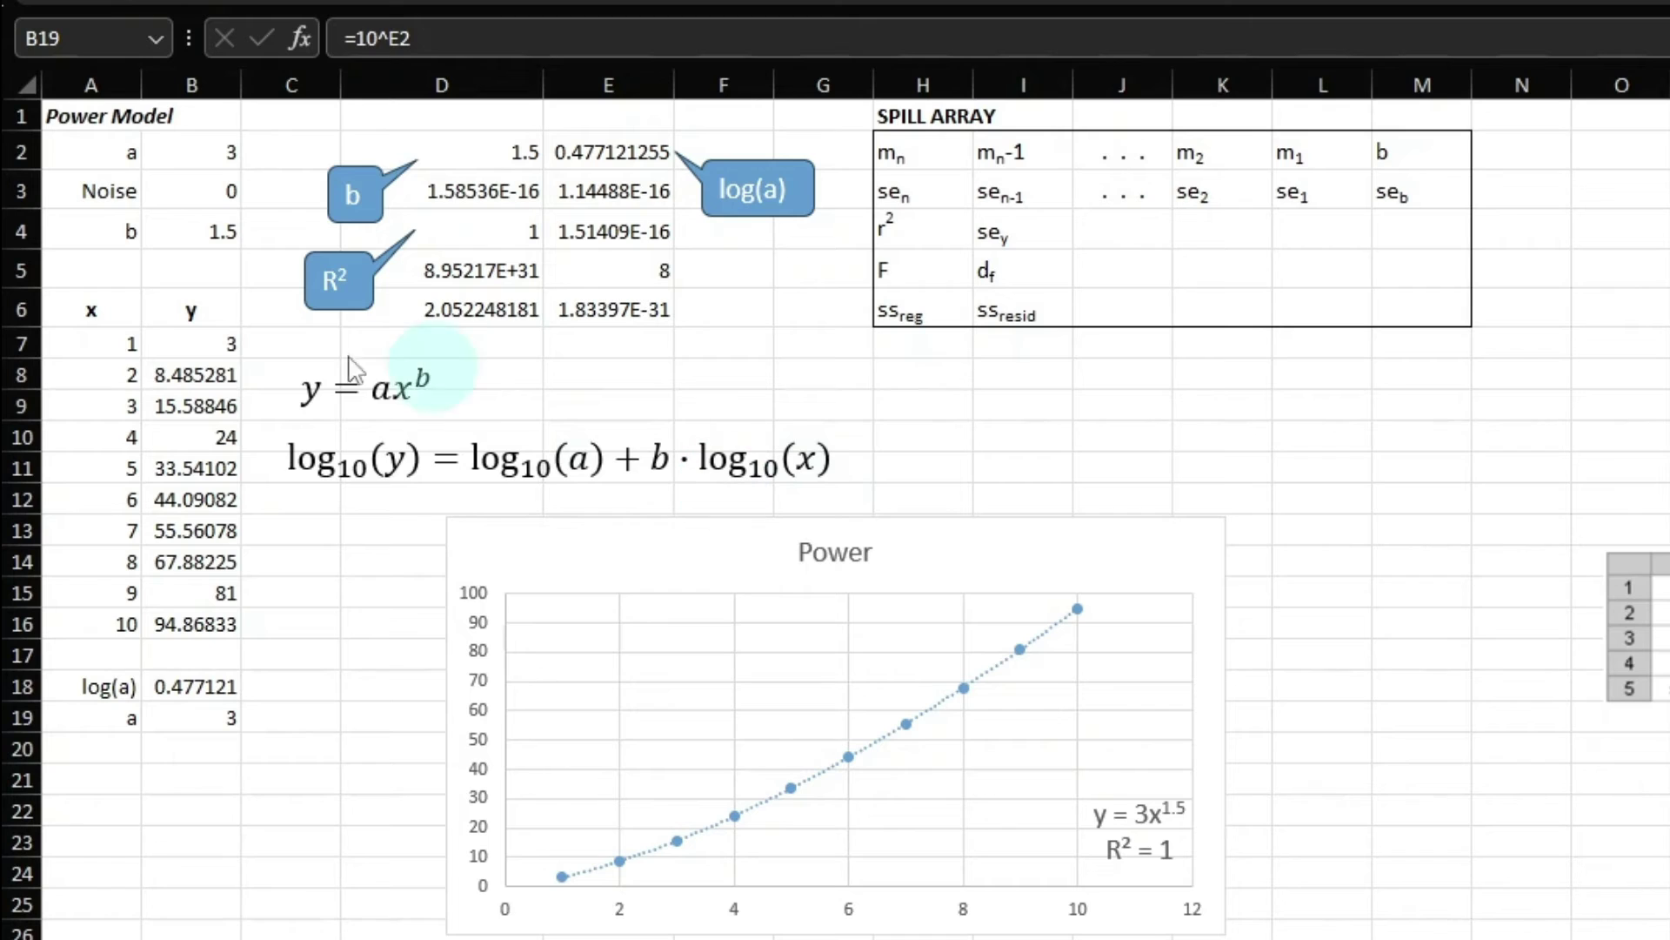
- Review the power model's y formula and its log10 linearised equation
{"action": "left_click", "coordinate": [212, 341]}
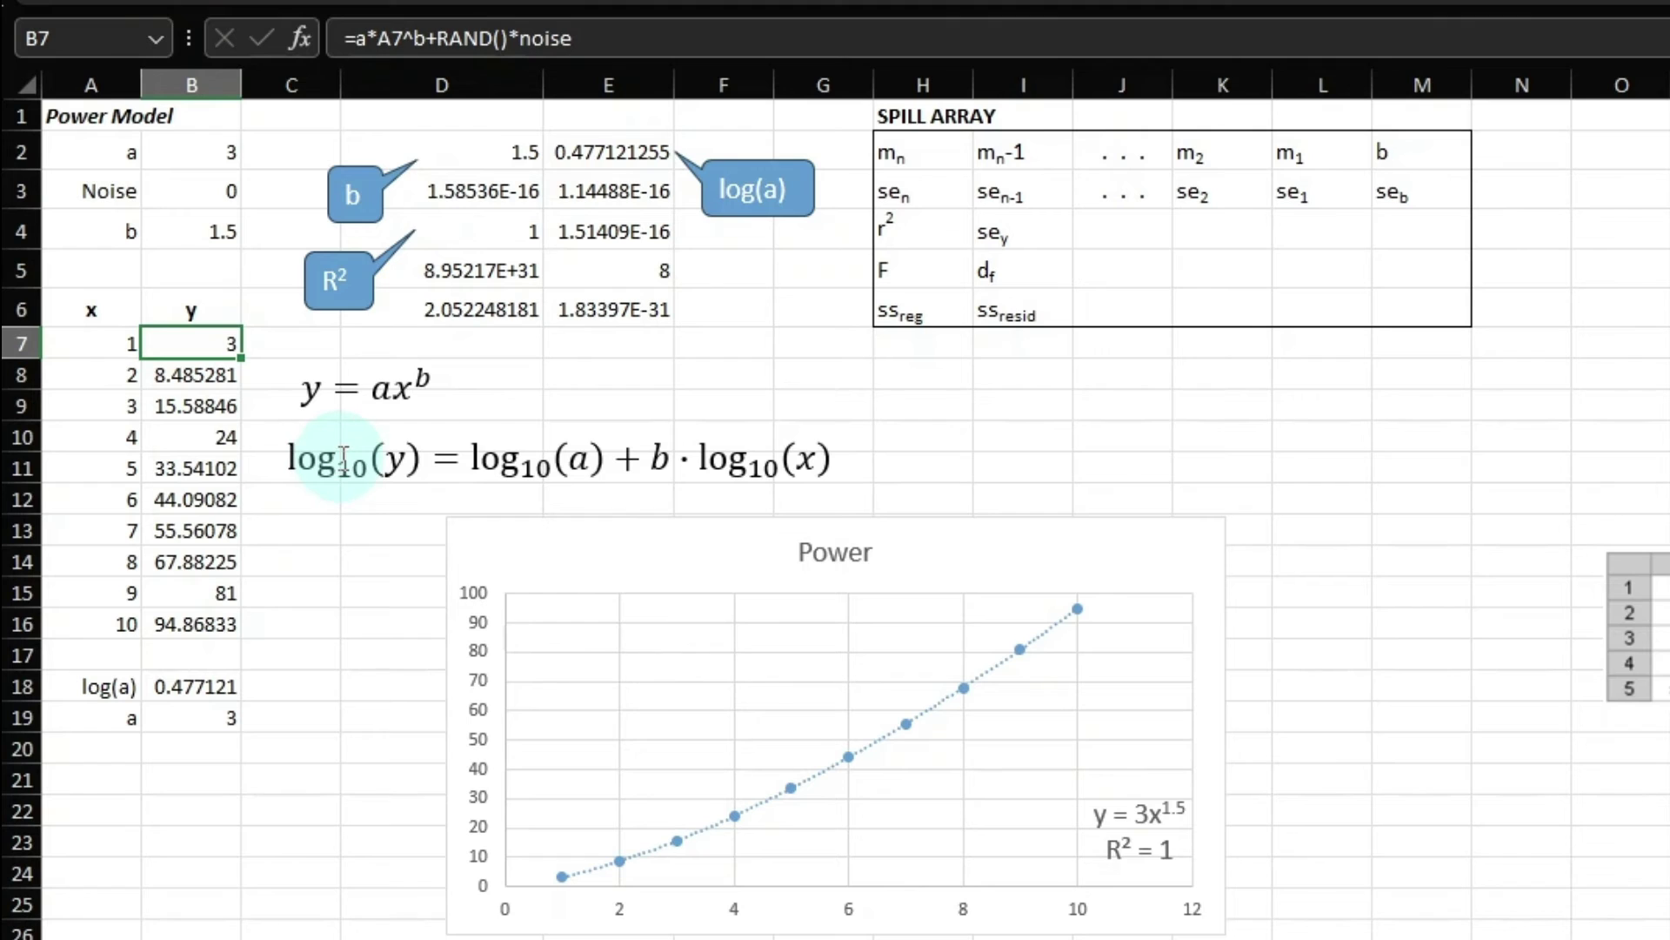
{"action": "left_click", "coordinate": [344, 459]}
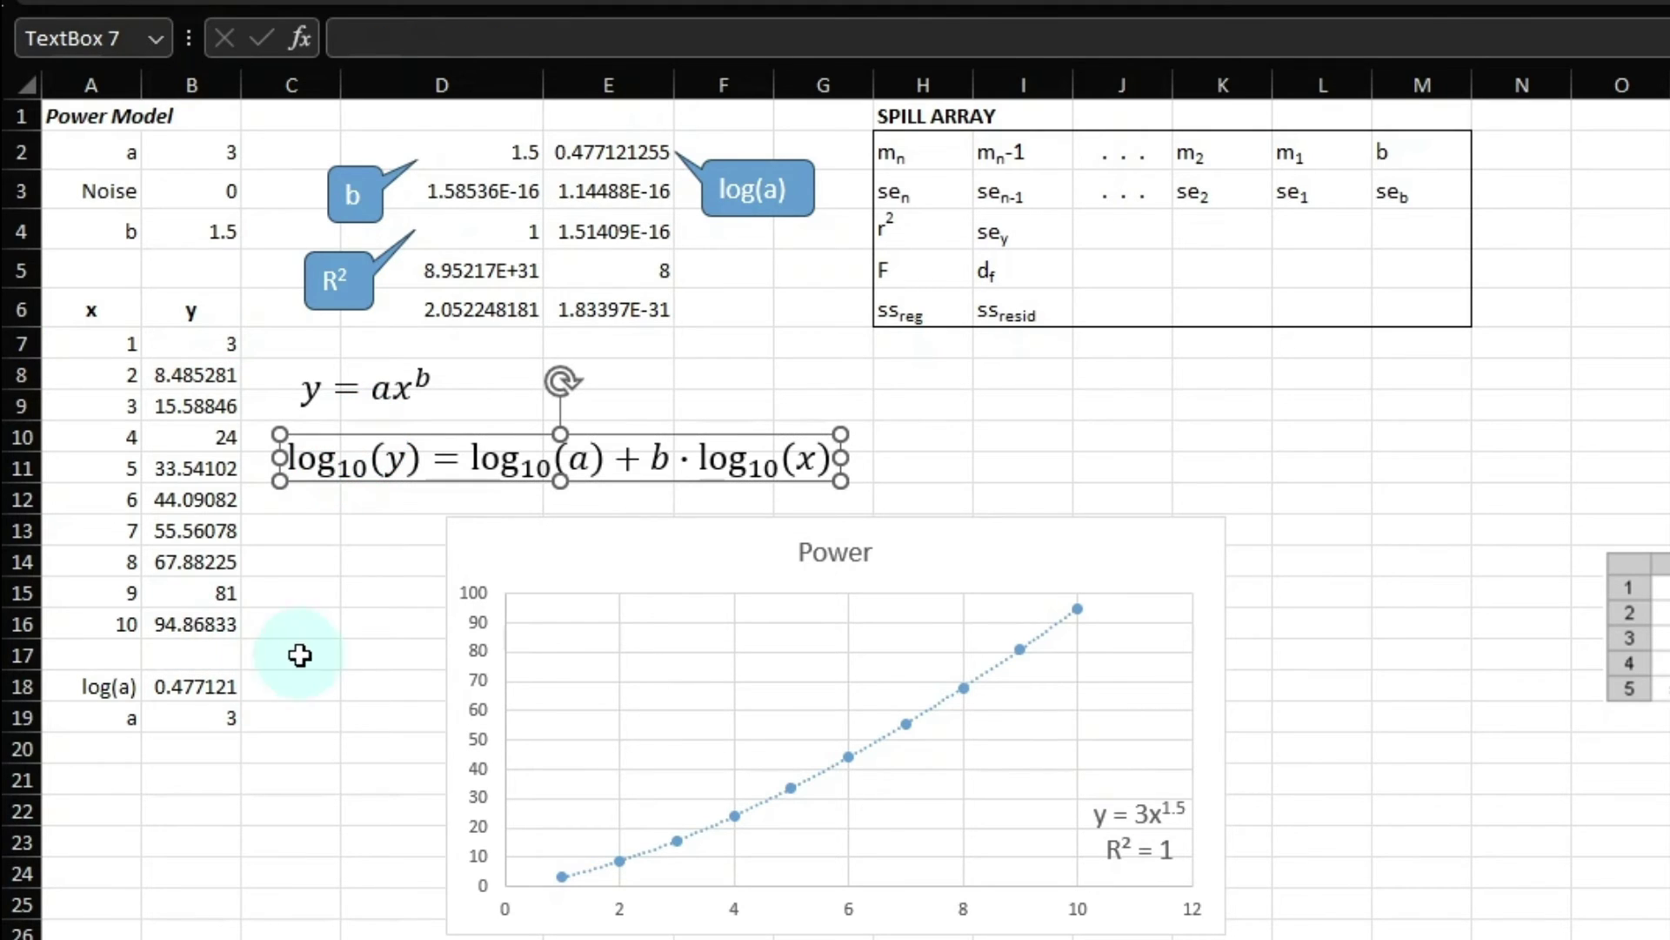
{"action": "left_click", "coordinate": [350, 616]}
- Inspect D2's LINEST on LOG(B7:B16) and LOG(A7:A16), log(a) in E2, and a = 10^E2
{"action": "left_click", "coordinate": [496, 144]}
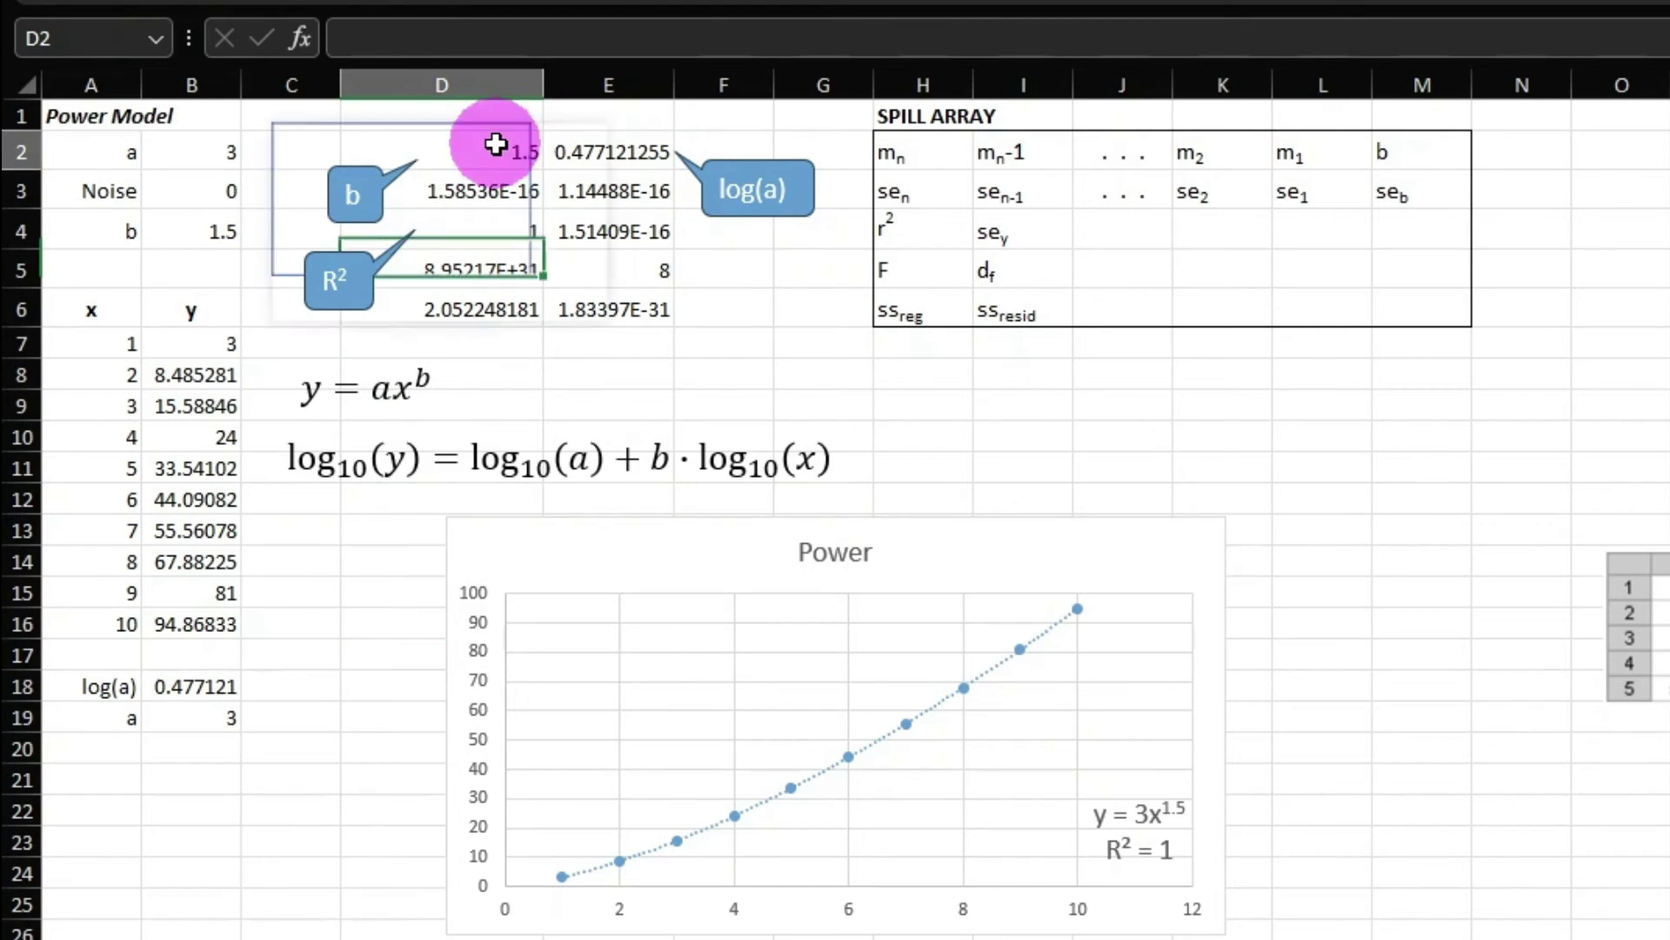
{"action": "left_click_drag", "start_coordinate": [427, 39], "coordinate": [673, 44]}
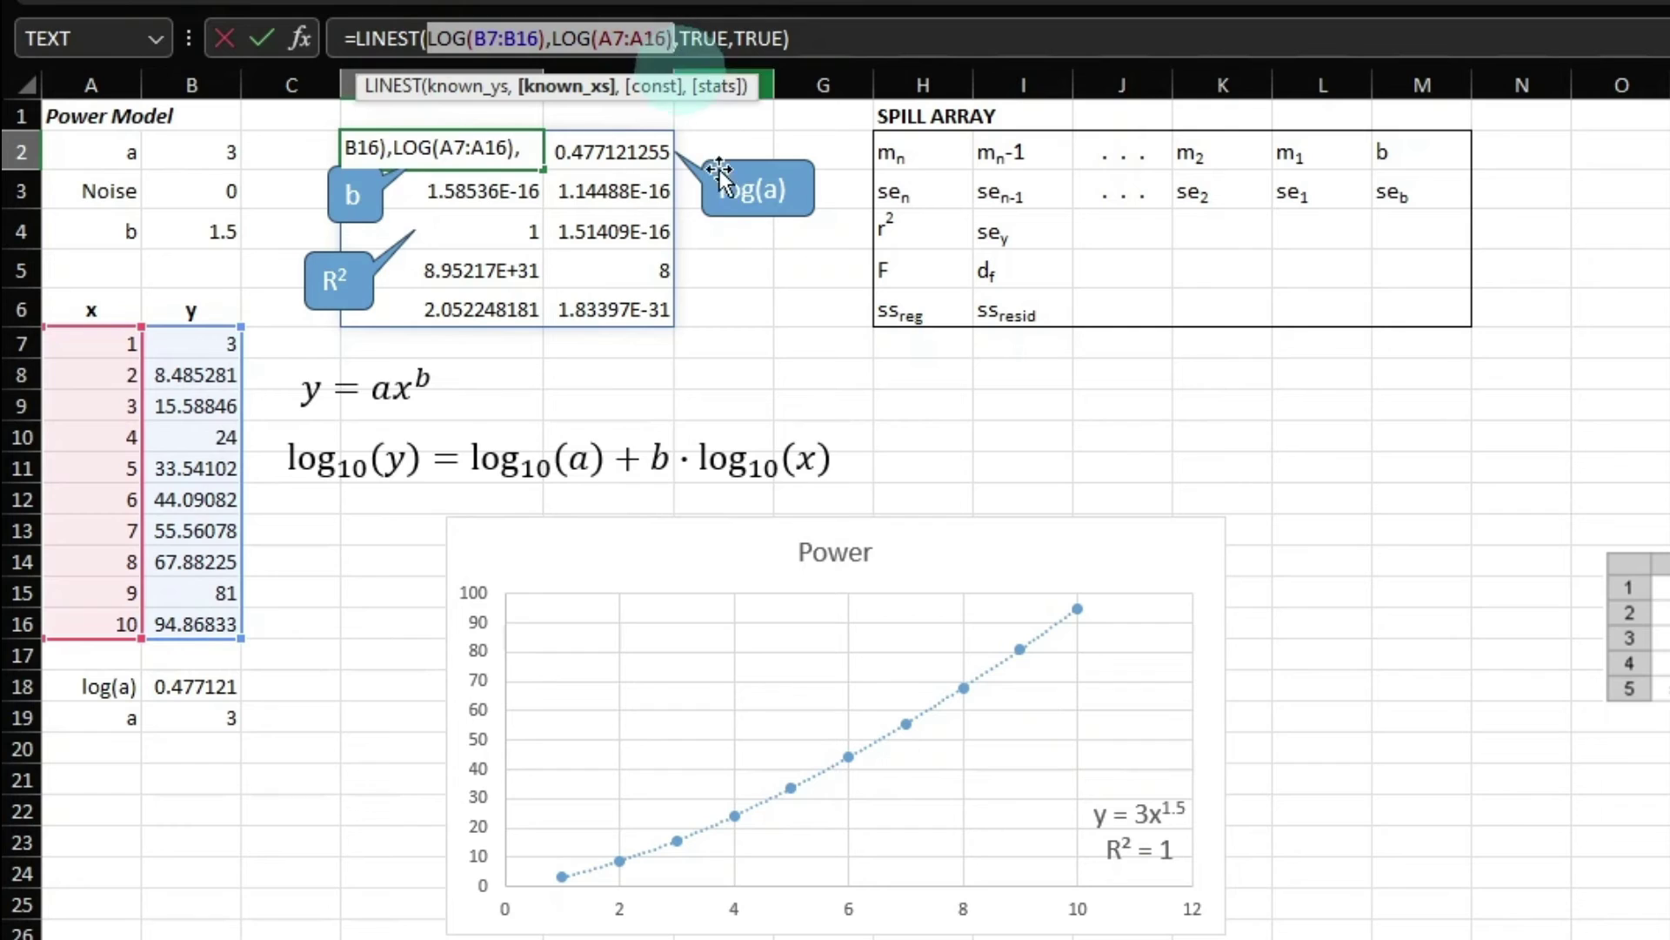
{"action": "key", "text": "Escape"}
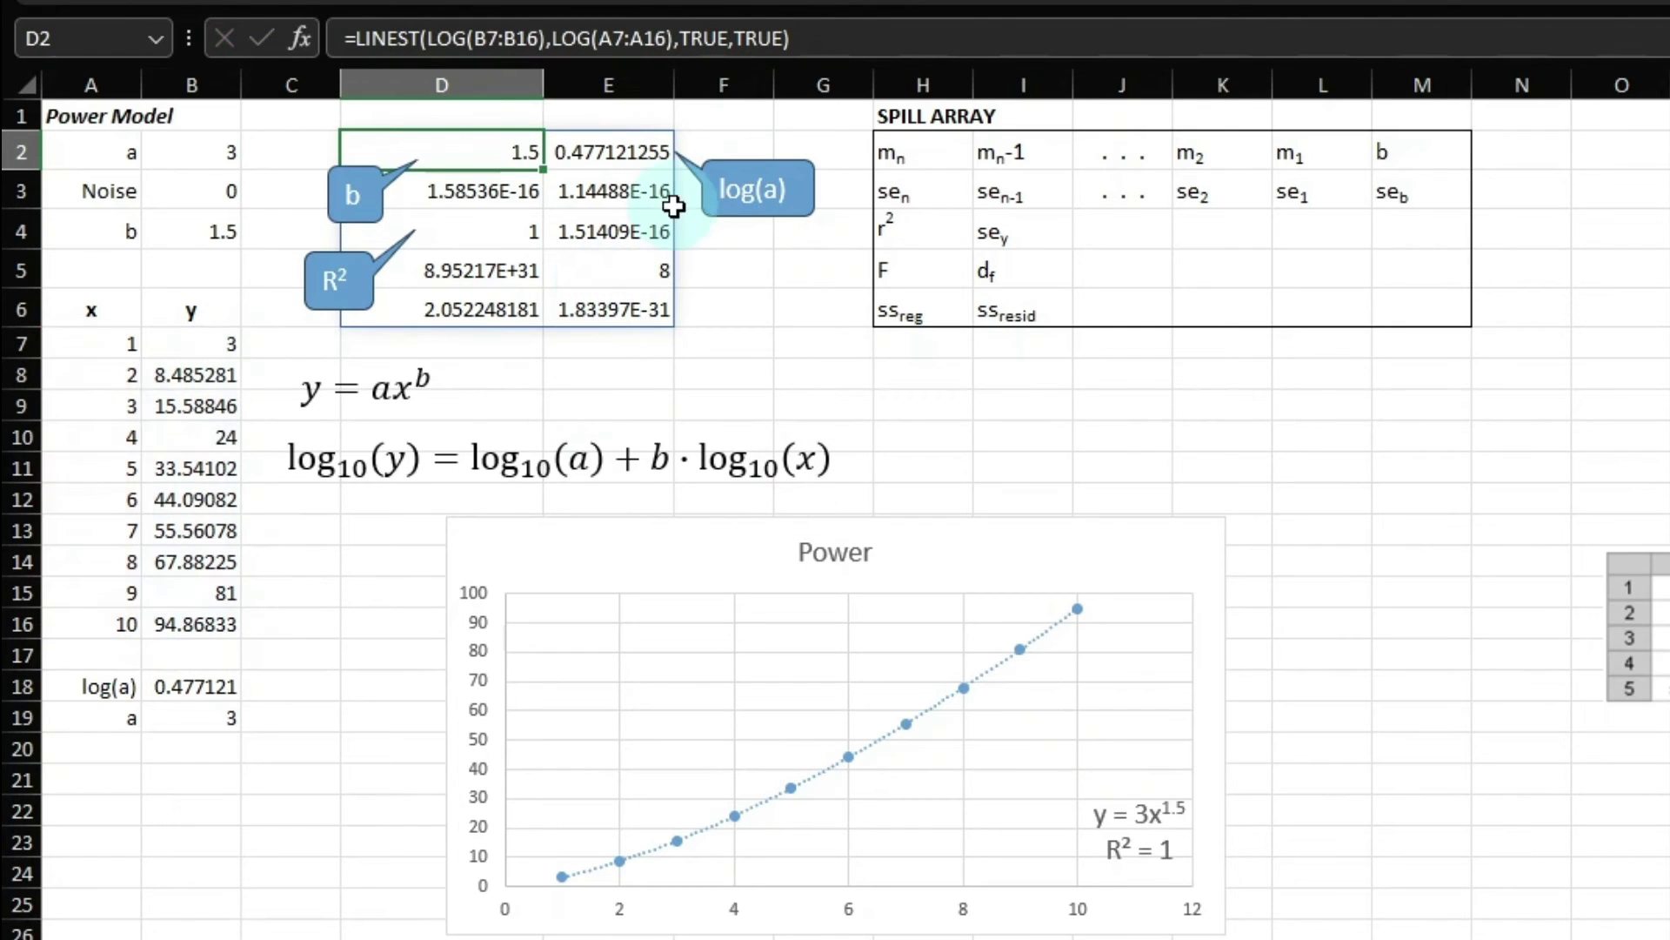
{"action": "left_click", "coordinate": [628, 143]}
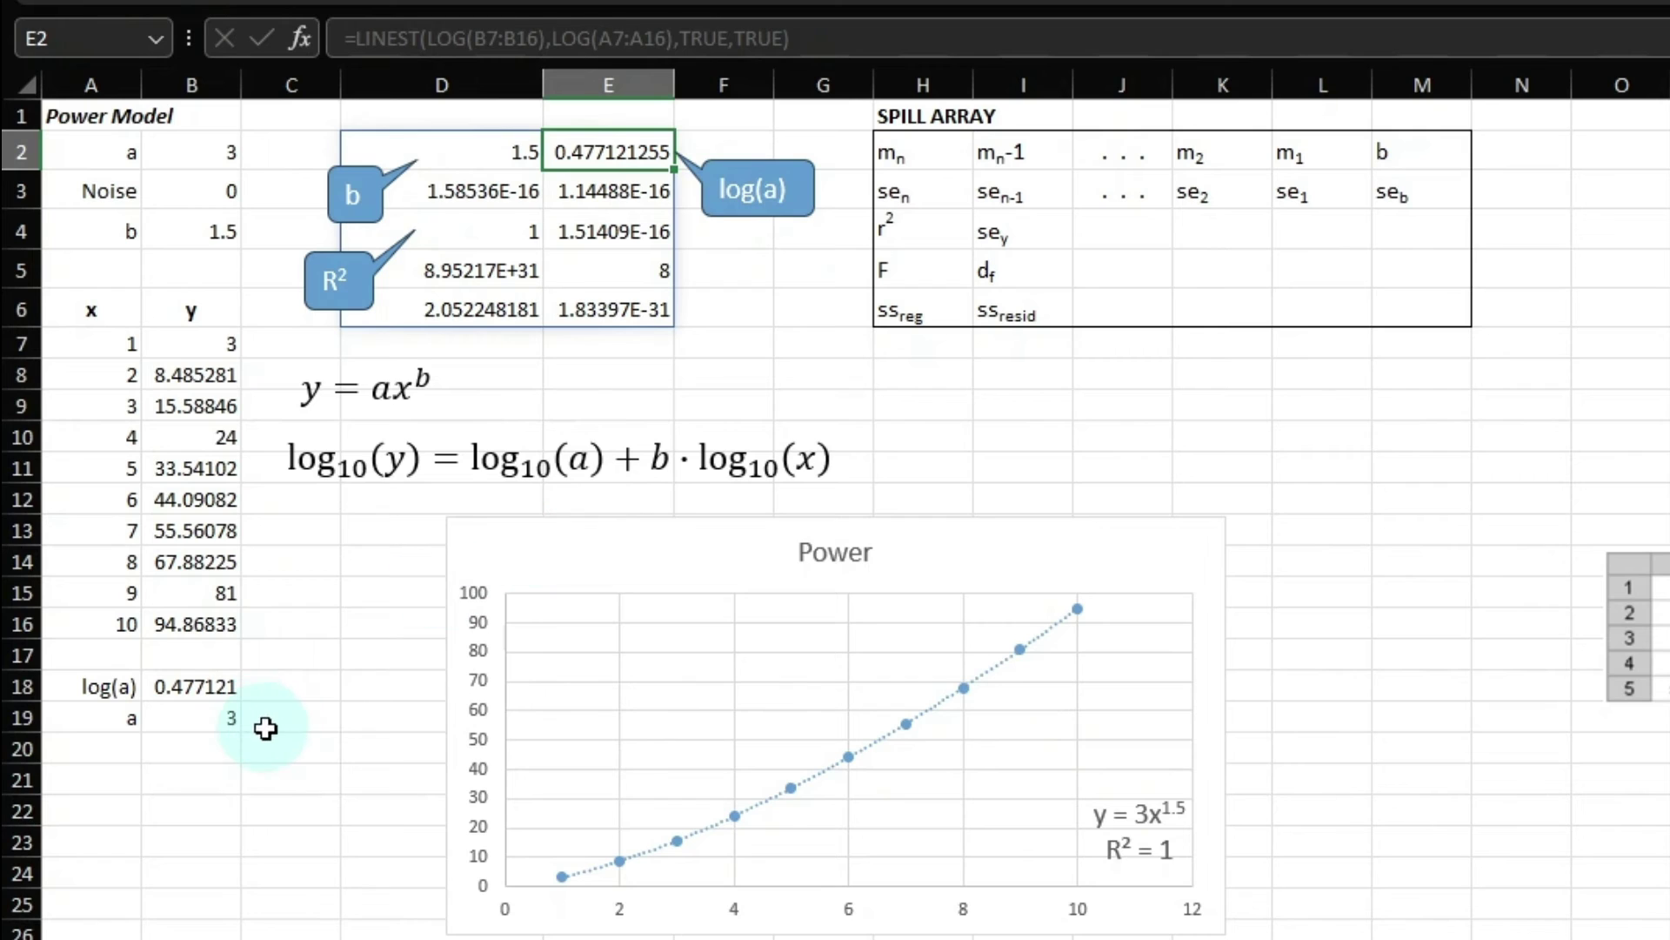
{"action": "left_click", "coordinate": [202, 719]}
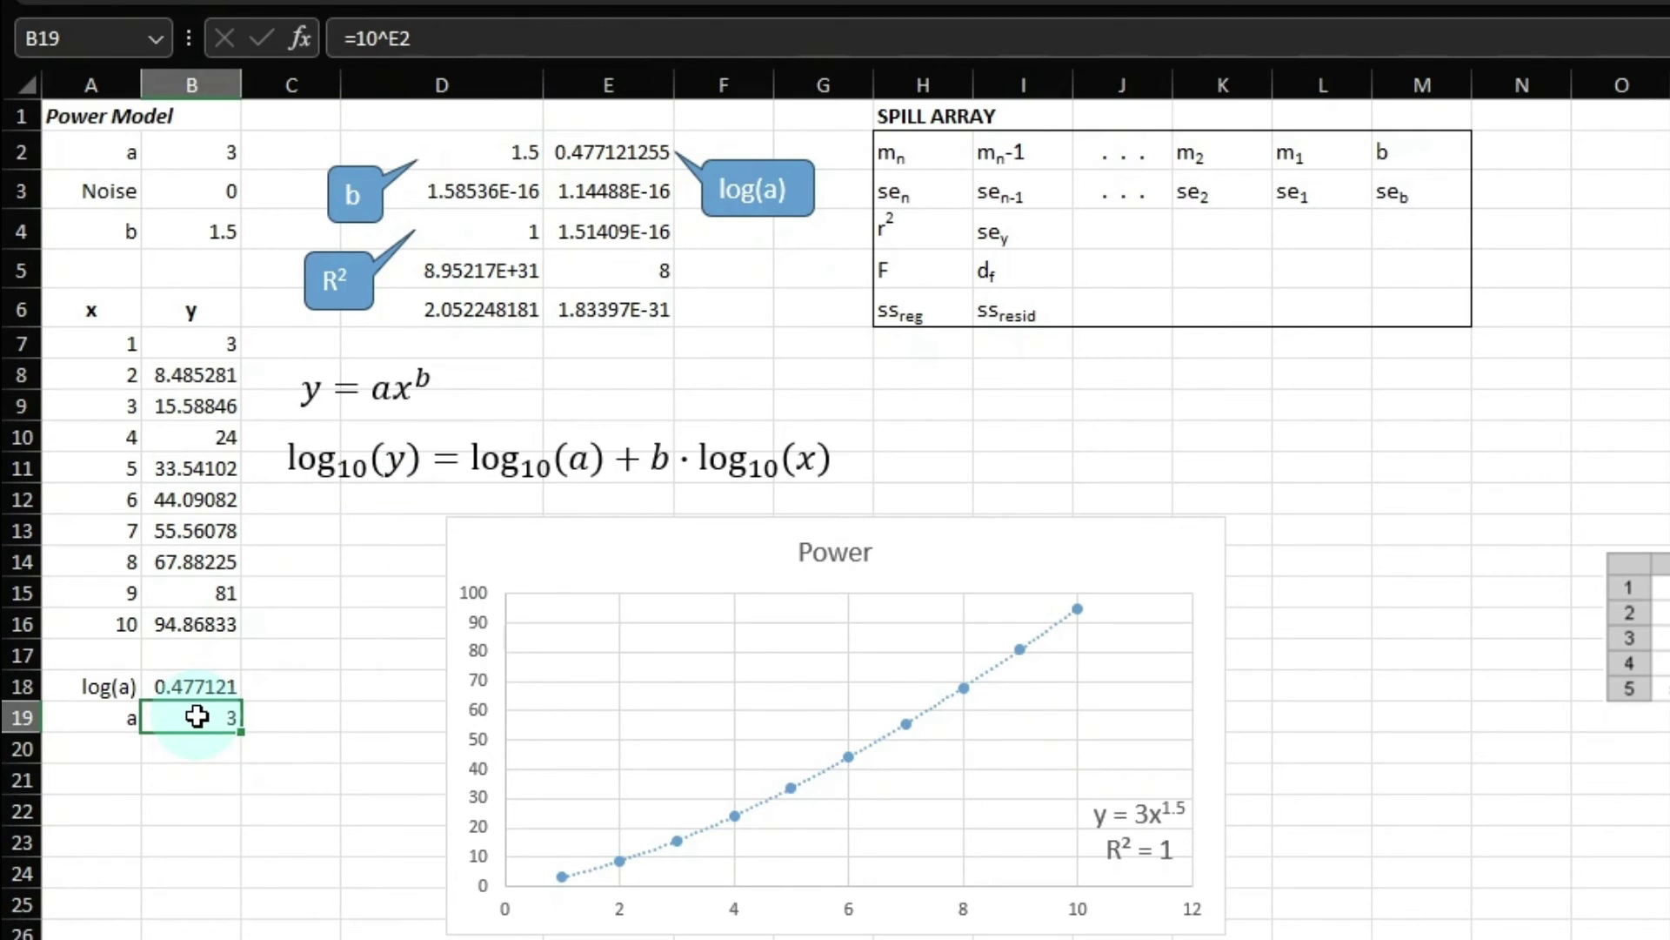
{"action": "left_click_drag", "start_coordinate": [417, 38], "coordinate": [163, 9]}
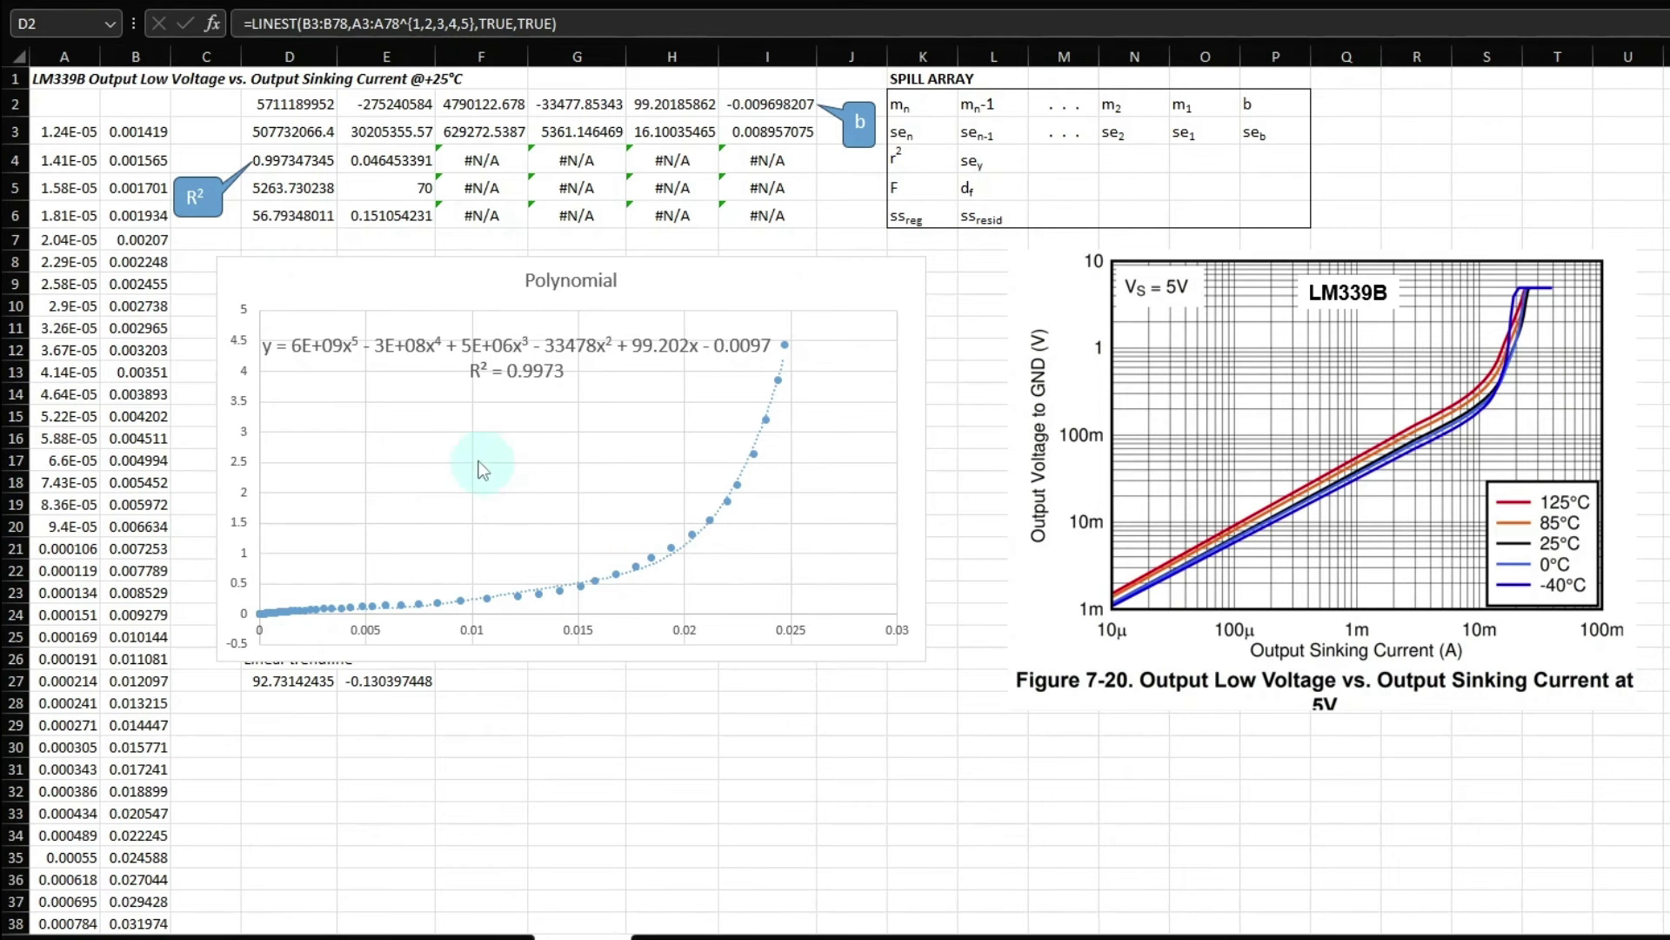
- Inspect the polynomial data in A3:B27 and the ^{1,2,3,4,5} exponent array in D2's LINEST formula
{"action": "left_click_drag", "start_coordinate": [61, 132], "coordinate": [139, 702]}
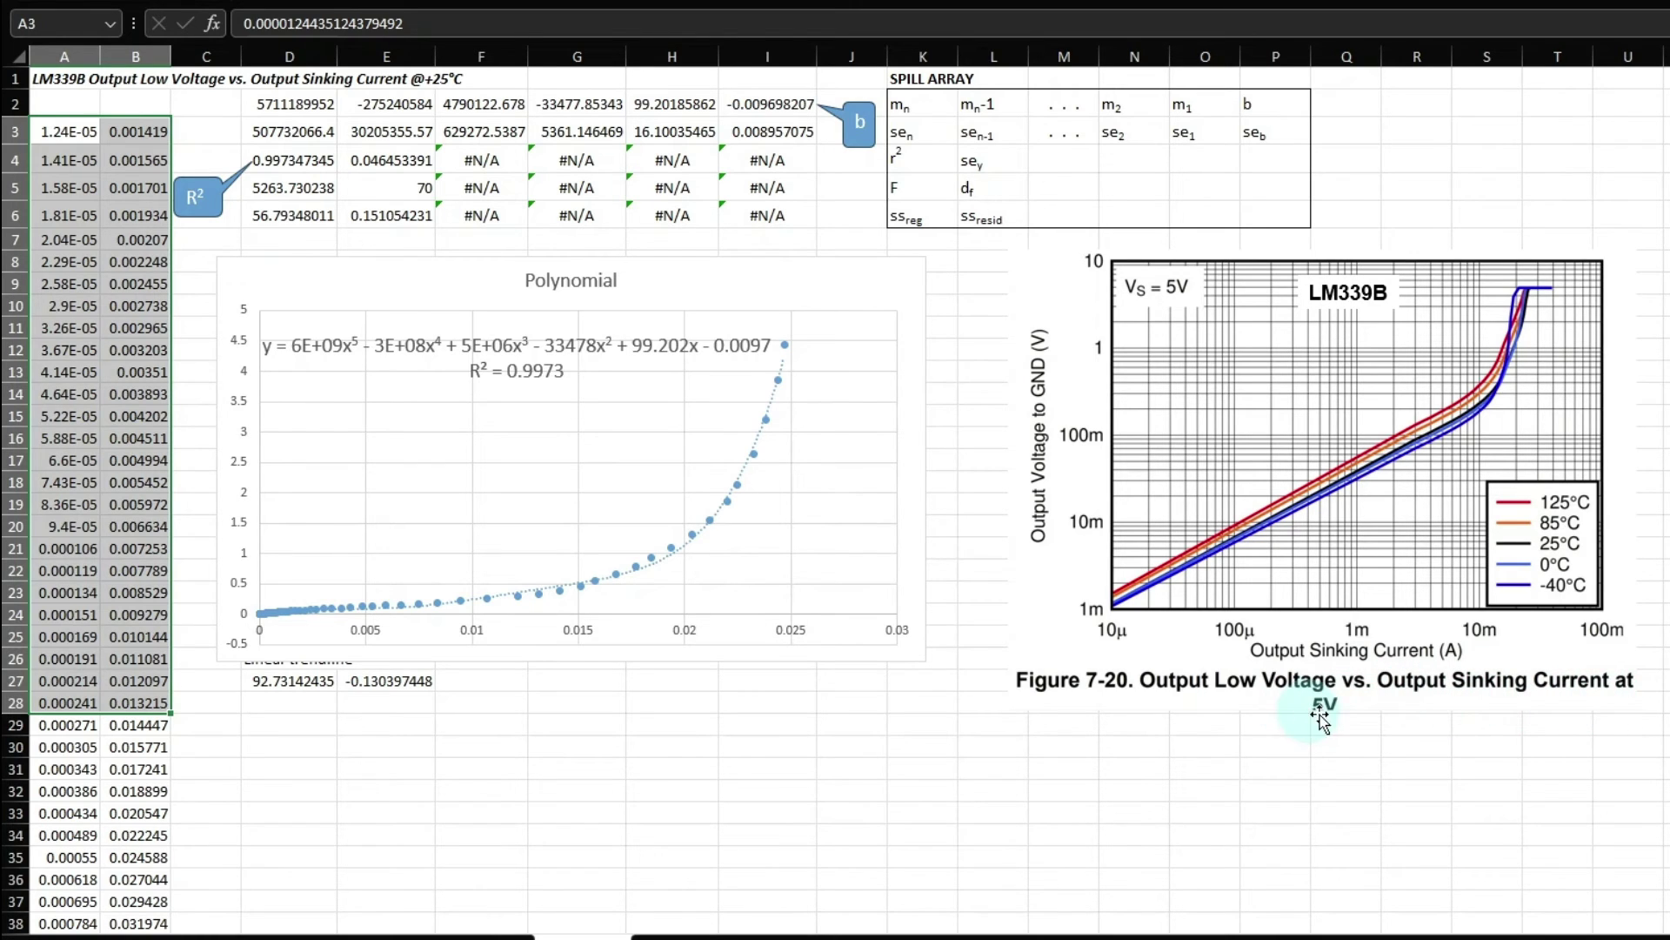
{"action": "left_click", "coordinate": [291, 103]}
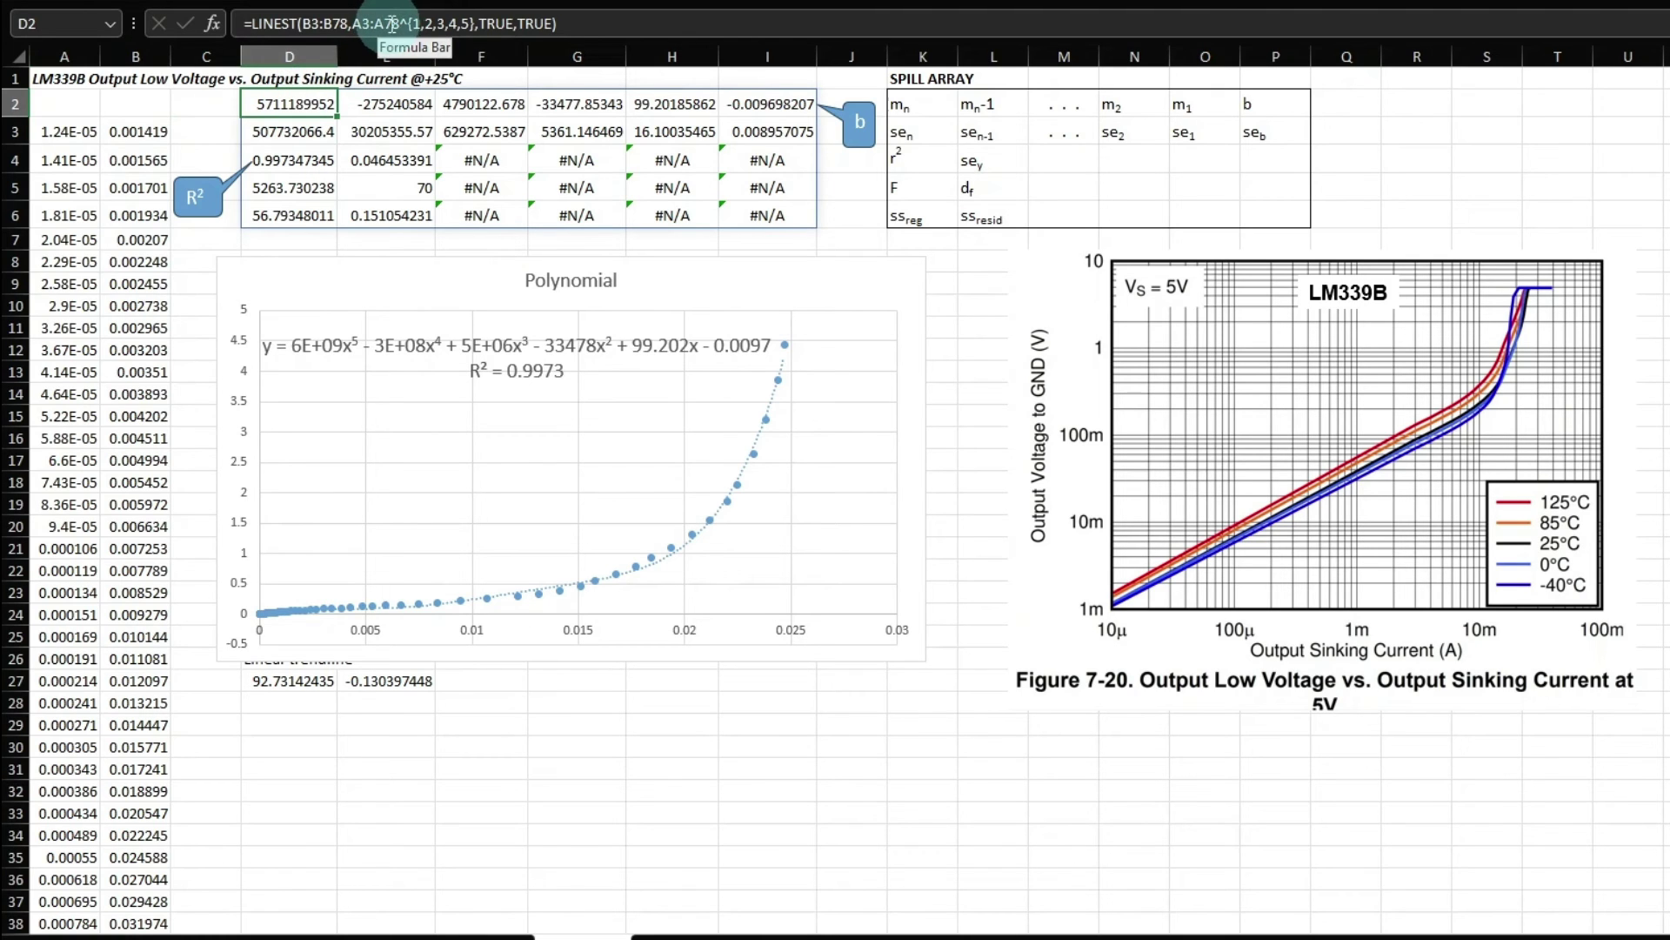
{"action": "left_click_drag", "start_coordinate": [400, 24], "coordinate": [477, 26]}
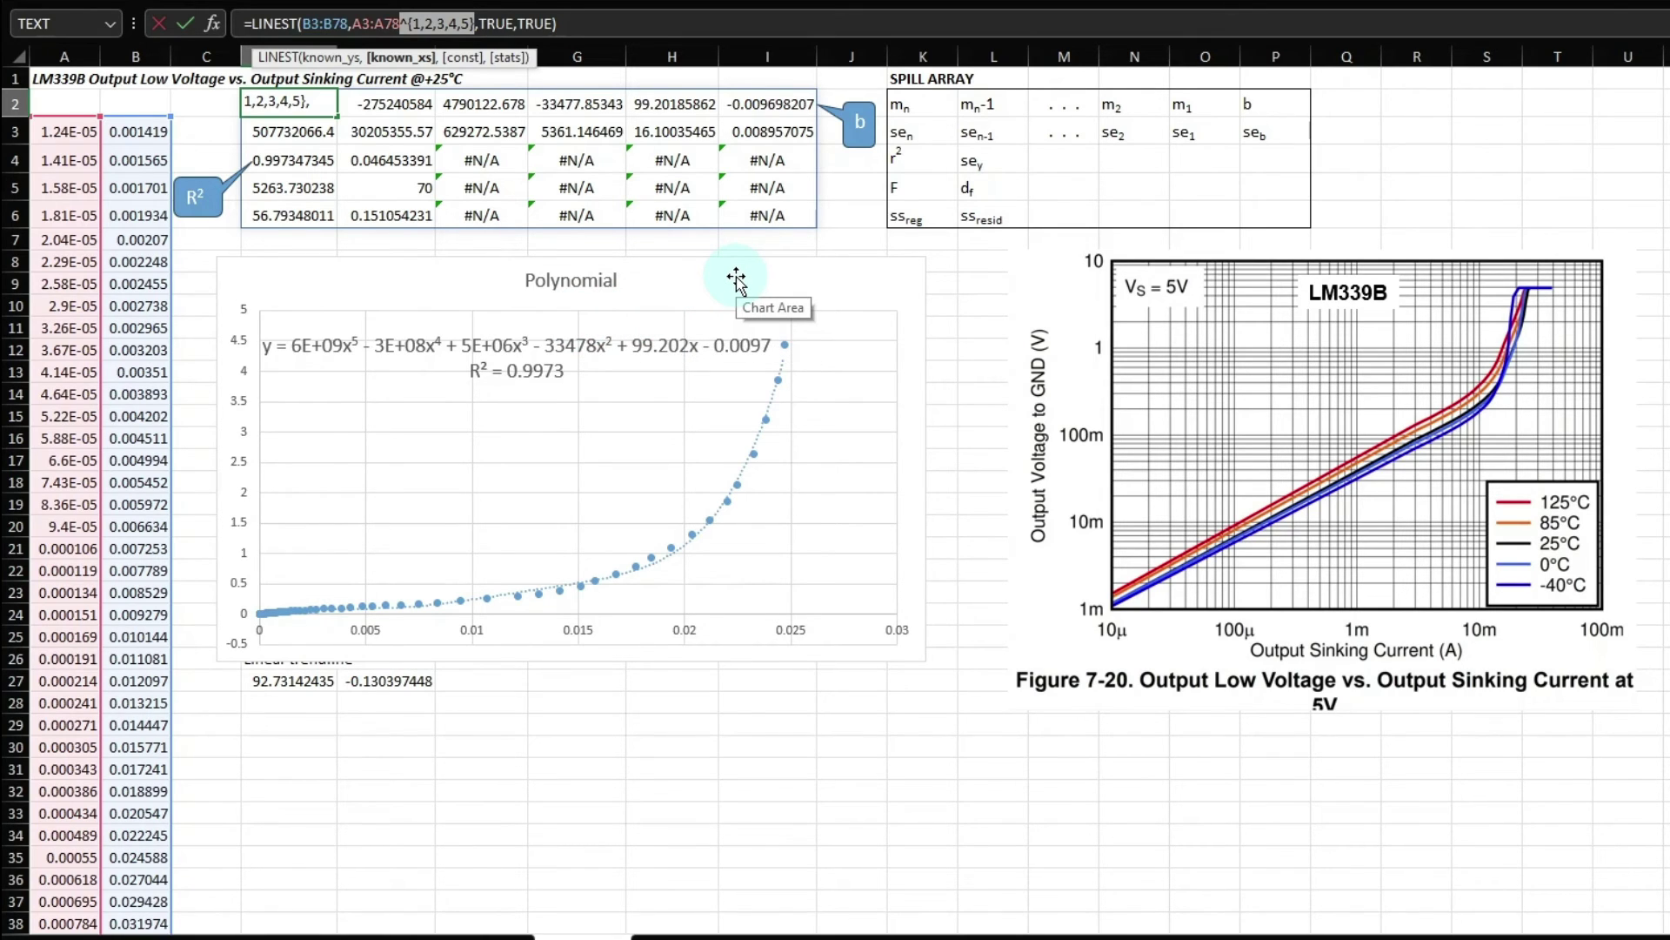
{"action": "key", "text": "Escape"}
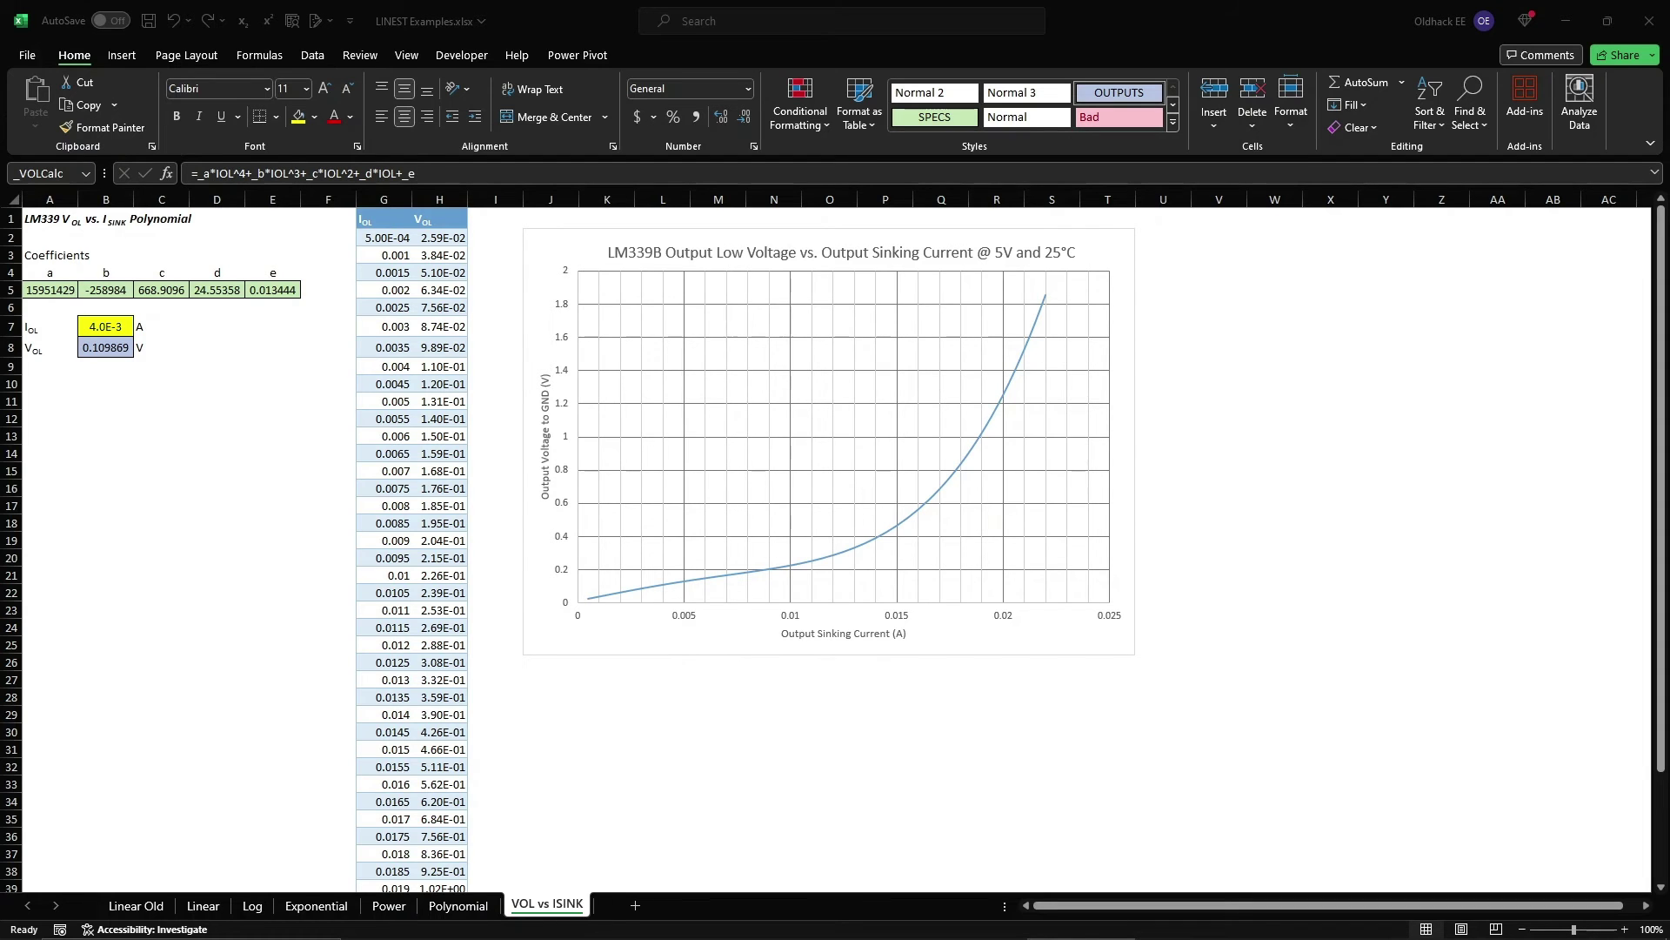
{"action": "left_click", "coordinate": [106, 343]}
{"action": "left_click_drag", "start_coordinate": [365, 173], "coordinate": [167, 164]}
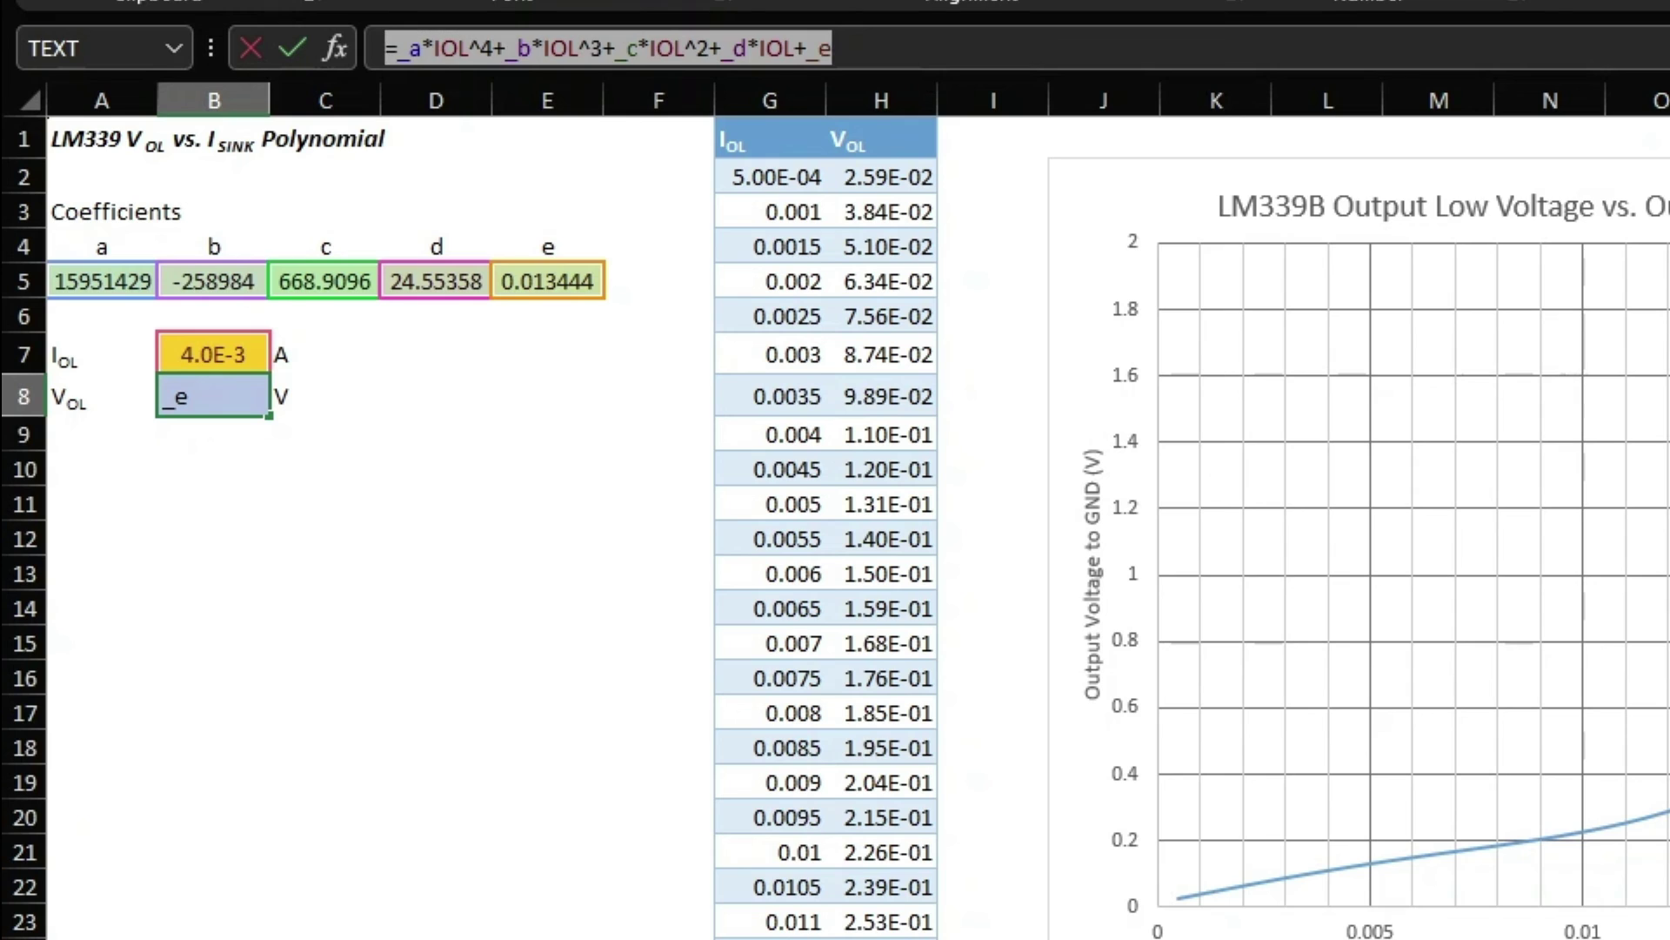
{"action": "key", "text": "Escape"}
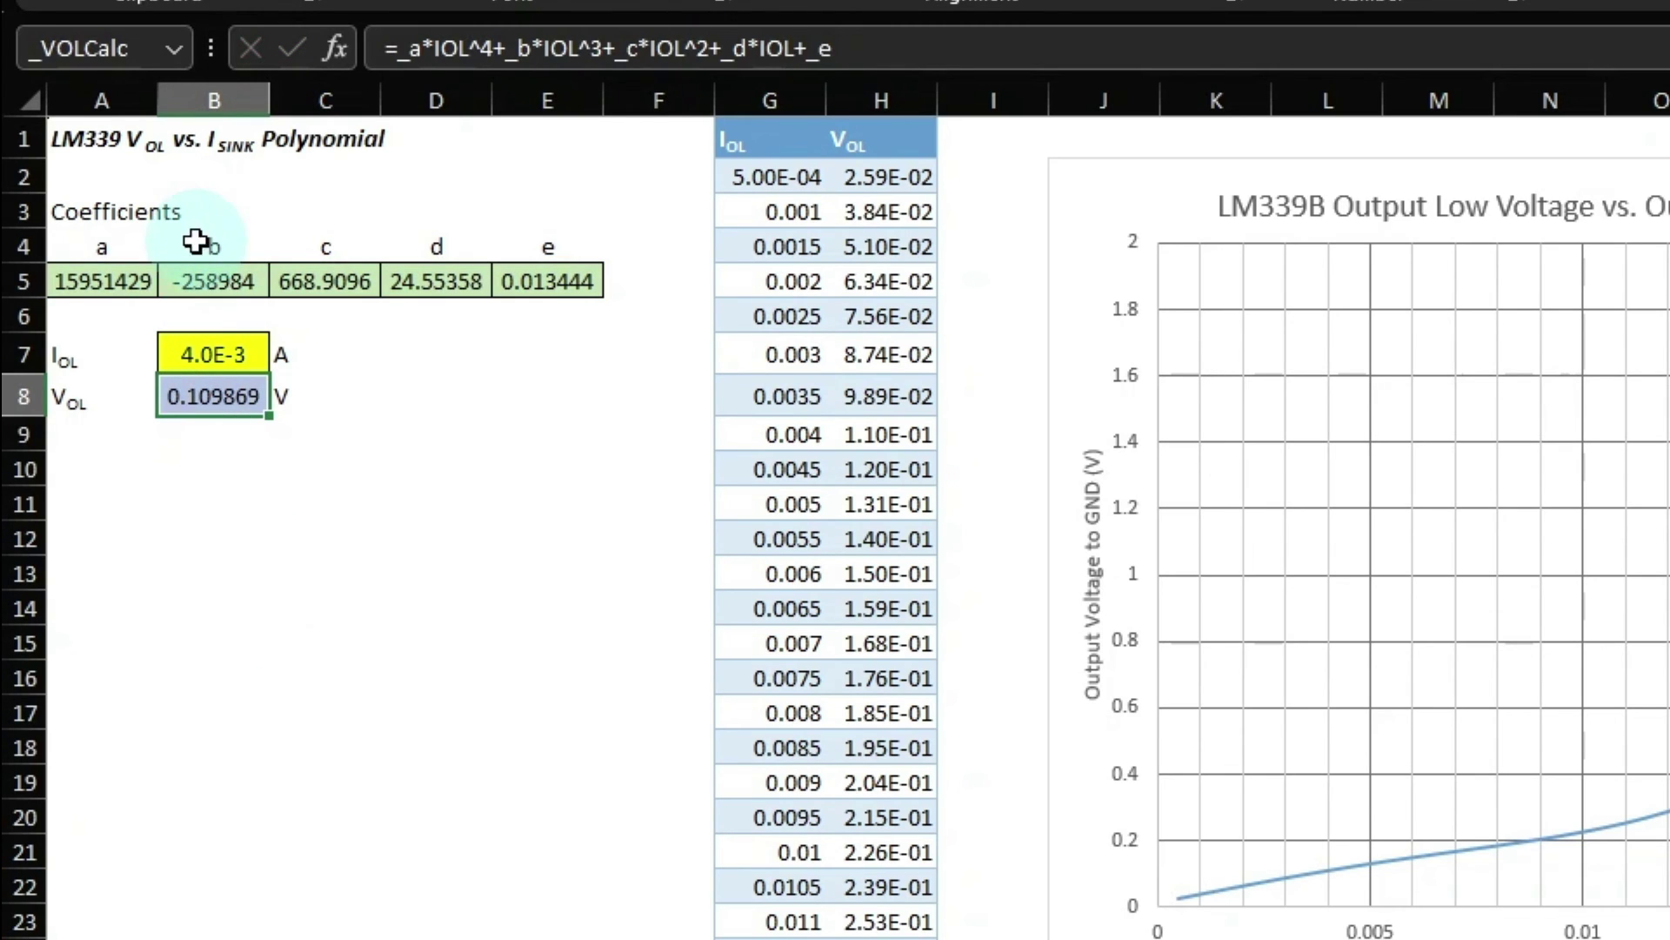
{"action": "left_click_drag", "start_coordinate": [122, 280], "coordinate": [26, 282]}
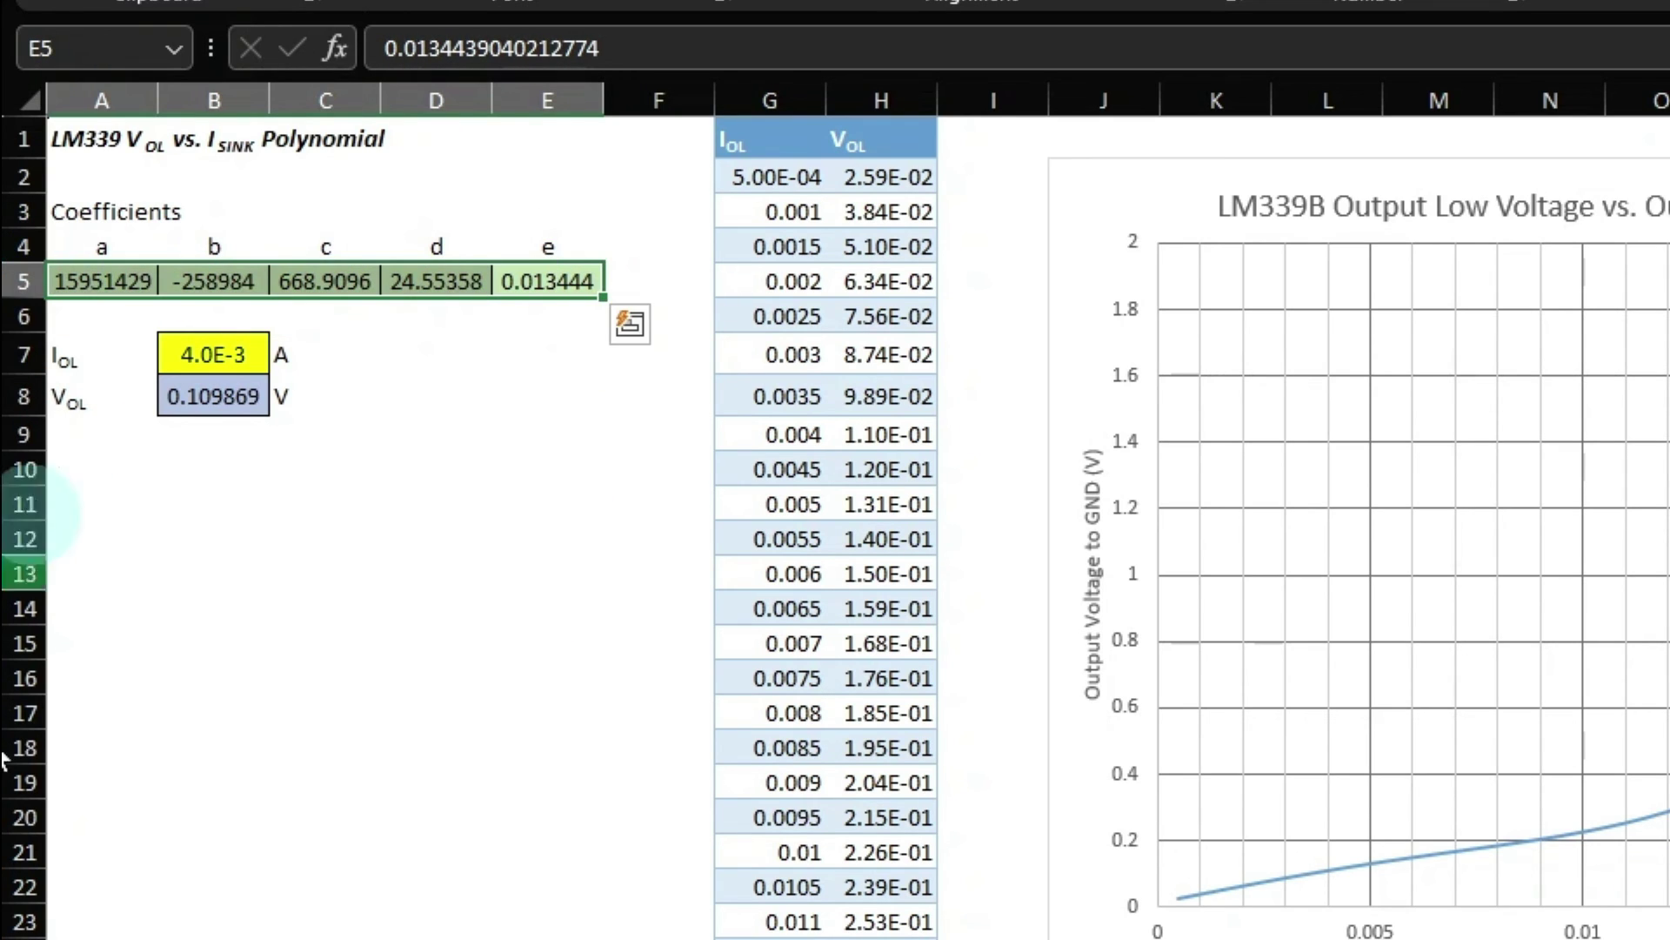